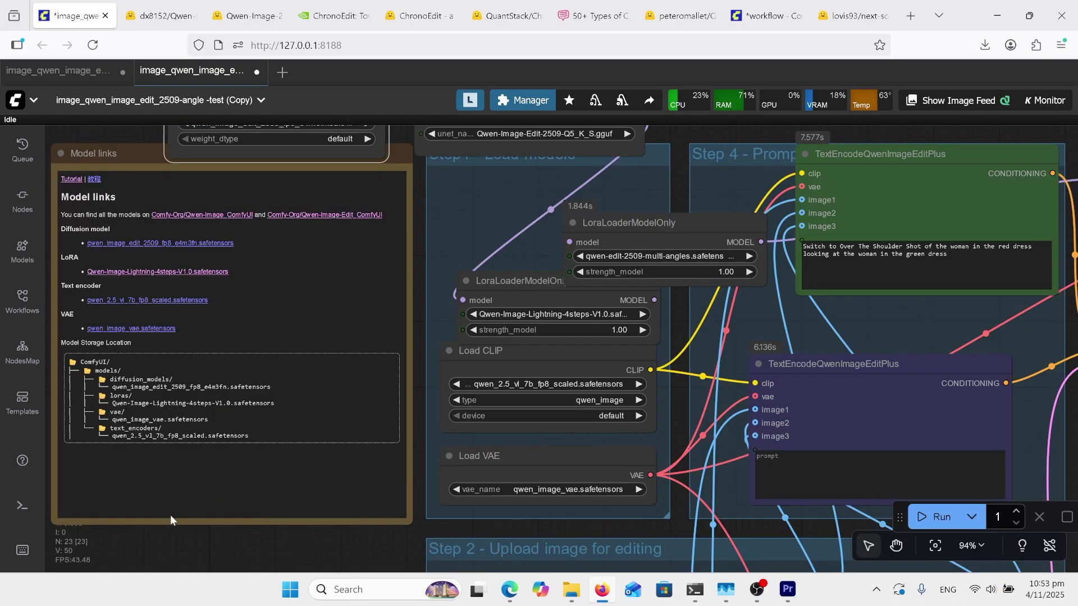
- Pan the canvas over to the green TextEncodeQwenImageEditPlus prompt node
{"action": "left_click_drag", "start_coordinate": [154, 545], "coordinate": [293, 523]}
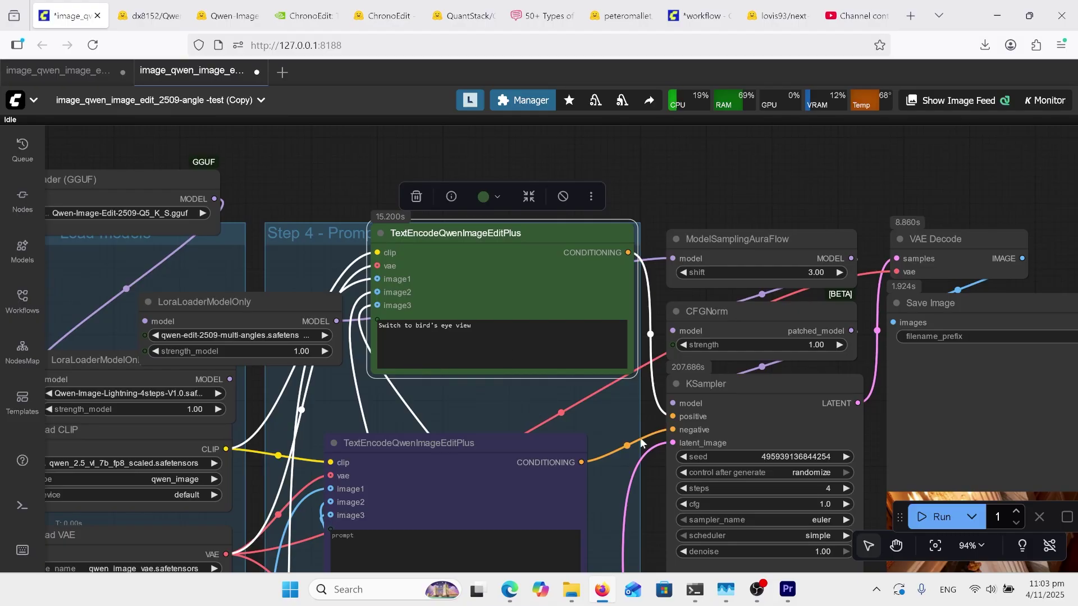
- Enlarge the bird's-eye-view render of the three women on the curved gold sofa
{"action": "scroll", "coordinate": [634, 438], "scroll_direction": "right", "scroll_amount": 5}
{"action": "scroll", "coordinate": [634, 438], "scroll_direction": "down", "scroll_amount": 2}
{"action": "double_click", "coordinate": [622, 432]}
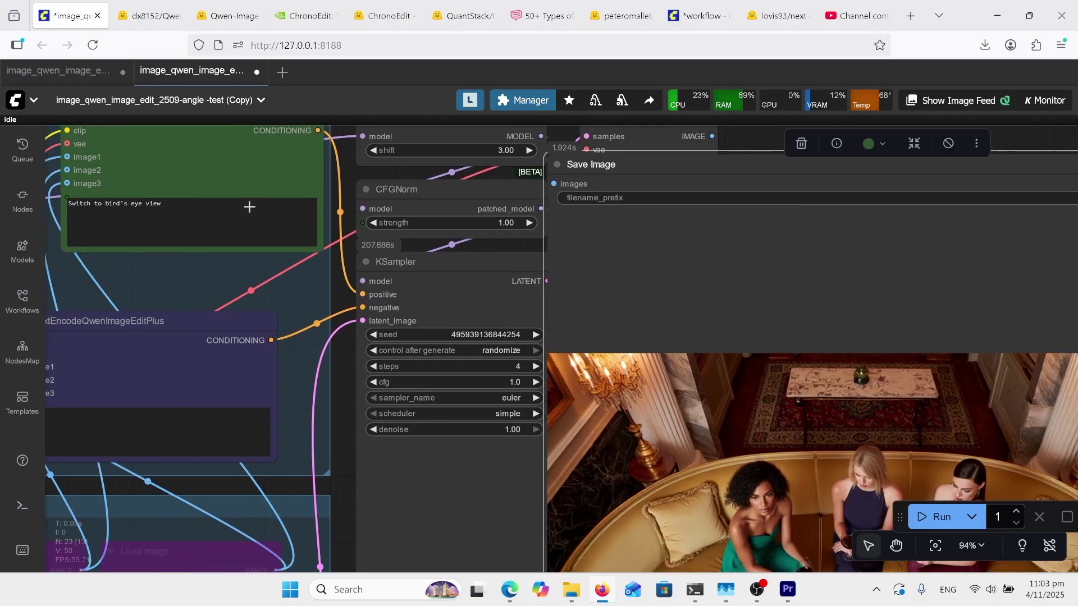
{"action": "left_click_drag", "start_coordinate": [939, 332], "coordinate": [965, 348]}
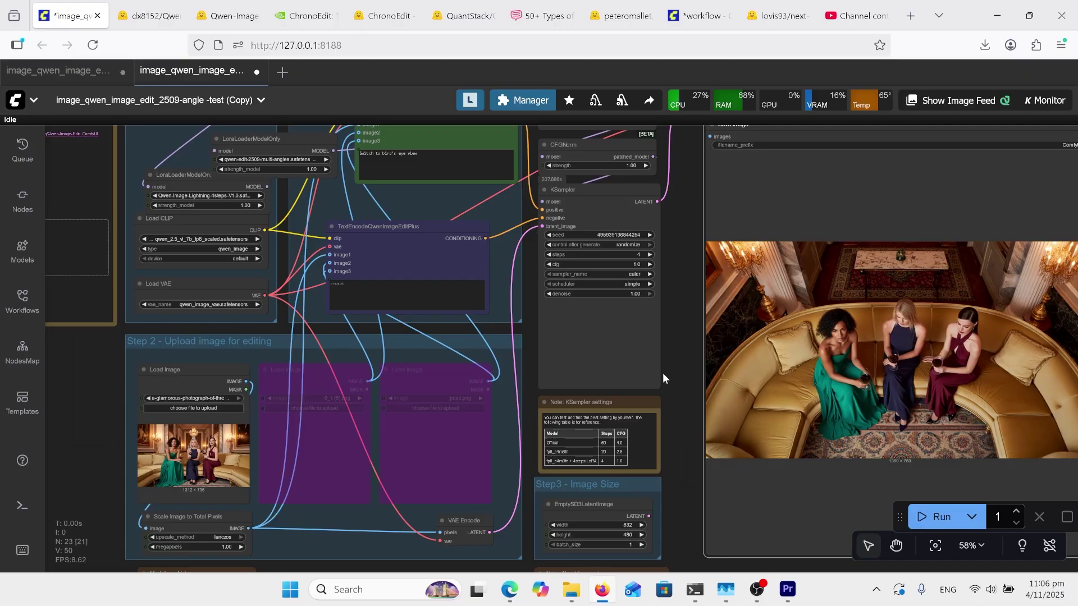
- Unlink KSampler's latent_image input and move EmptySD3LatentImage out of the Step3 group
{"action": "left_click_drag", "start_coordinate": [678, 436], "coordinate": [702, 385]}
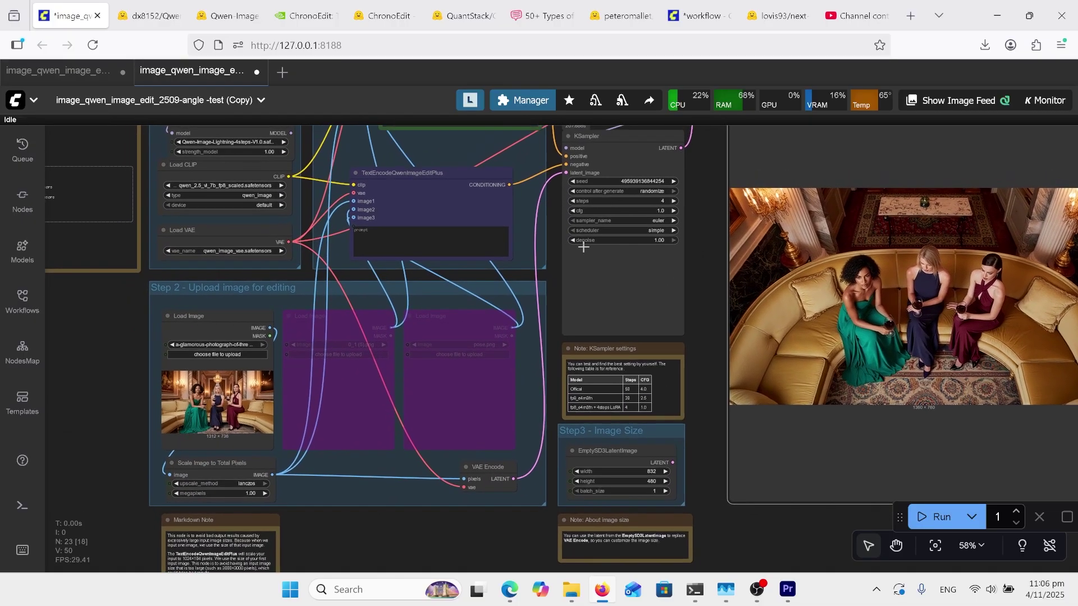
{"action": "left_click_drag", "start_coordinate": [568, 173], "coordinate": [539, 276]}
{"action": "left_click_drag", "start_coordinate": [672, 467], "coordinate": [605, 276]}
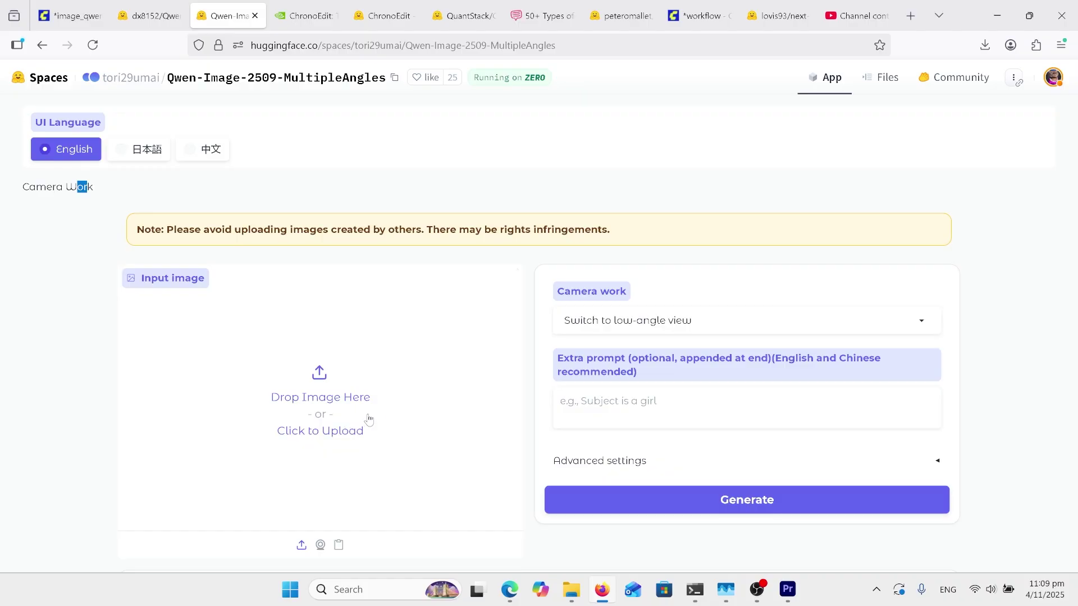
{"action": "left_click", "coordinate": [924, 322]}
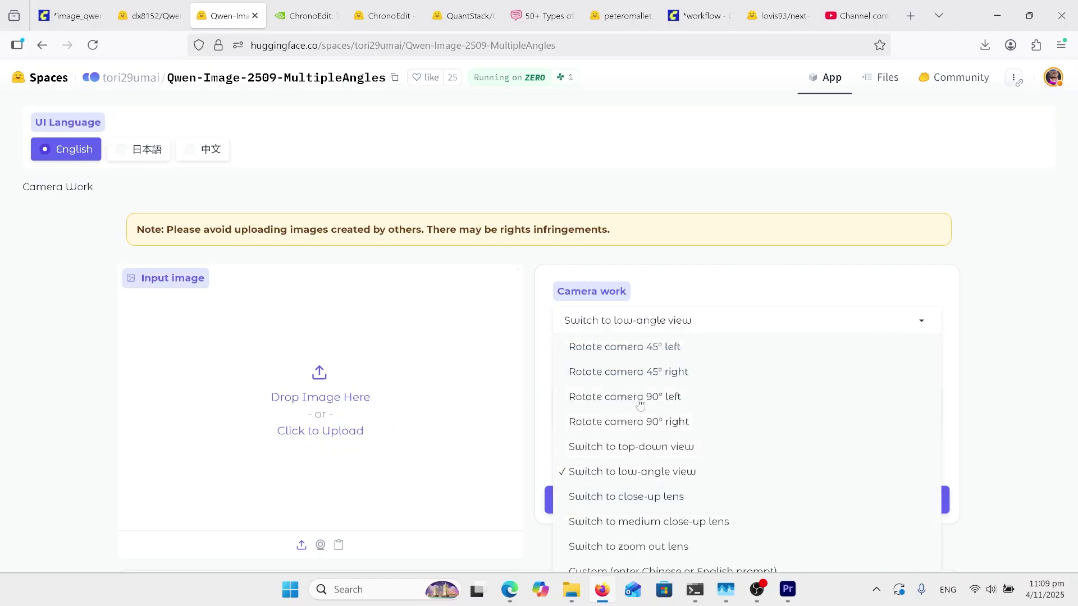
{"action": "scroll", "coordinate": [671, 464], "scroll_direction": "down", "scroll_amount": 4}
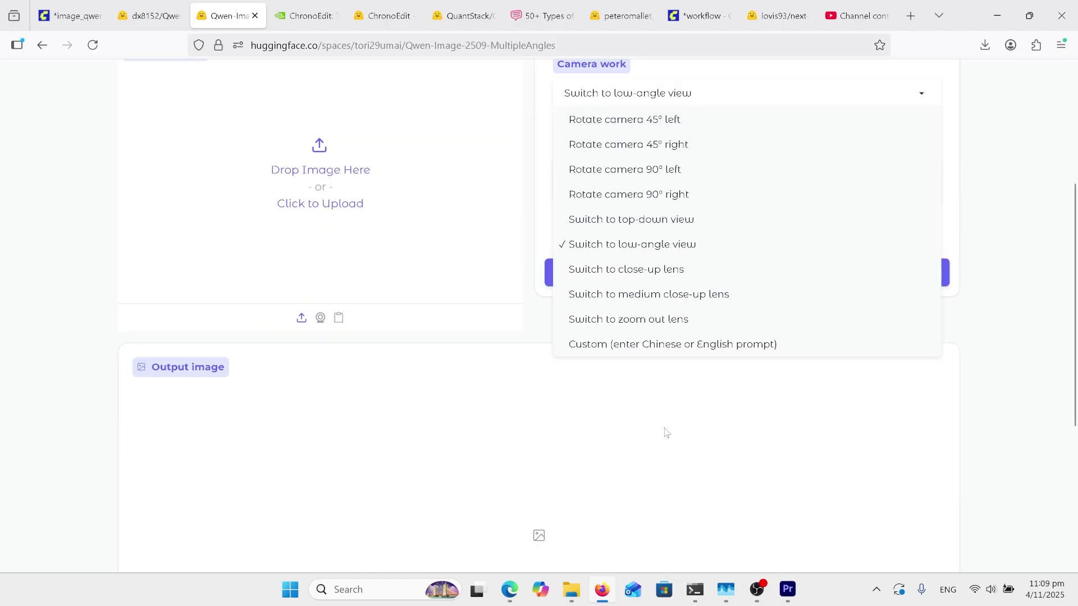
{"action": "left_click", "coordinate": [643, 422]}
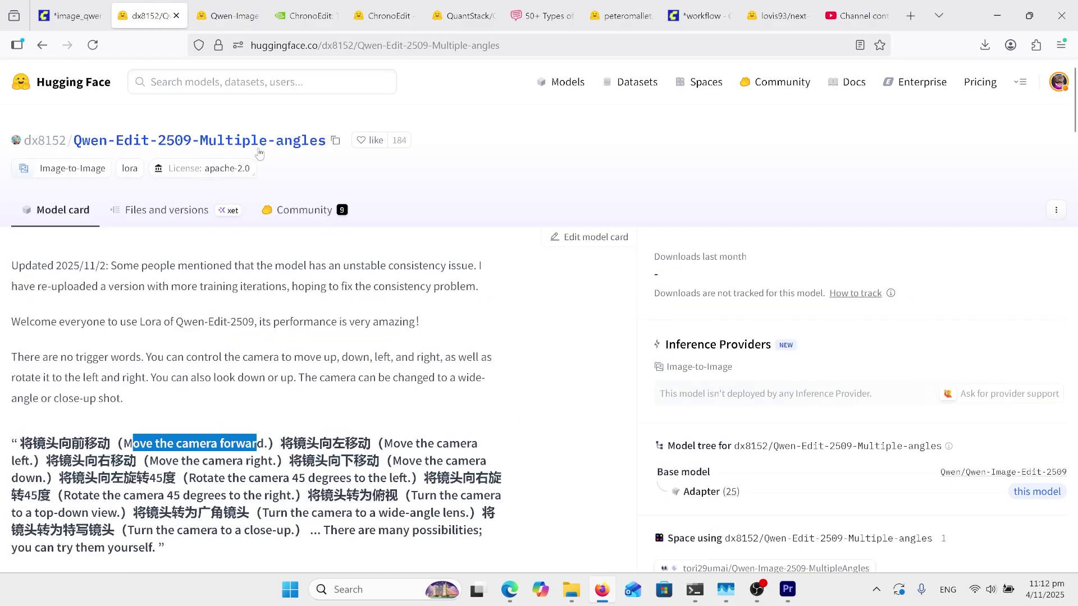
{"action": "scroll", "coordinate": [252, 427], "scroll_direction": "down", "scroll_amount": 3}
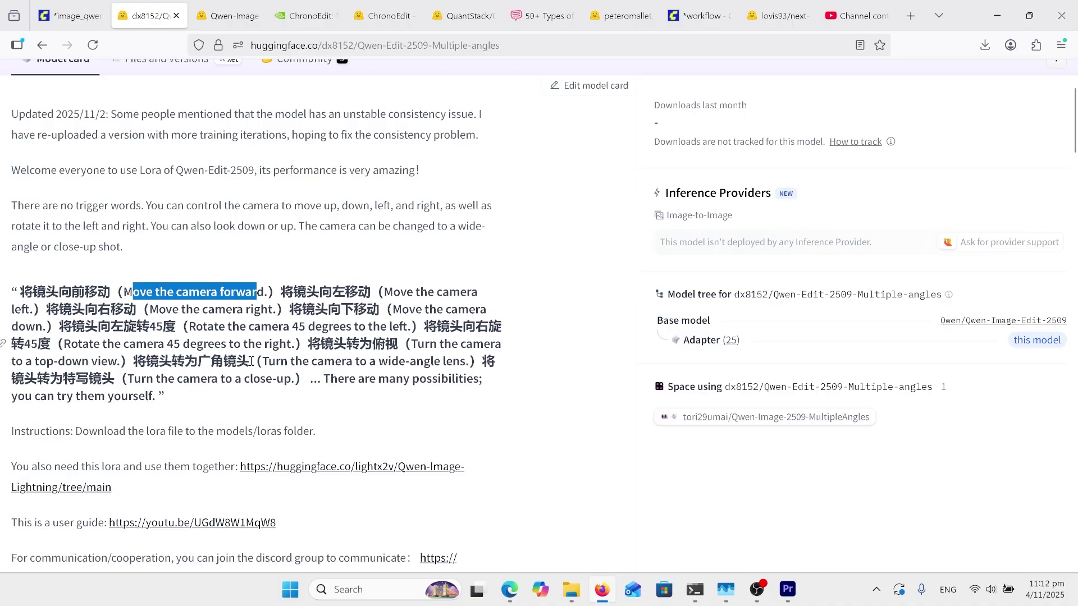
{"action": "scroll", "coordinate": [256, 362], "scroll_direction": "down", "scroll_amount": 10}
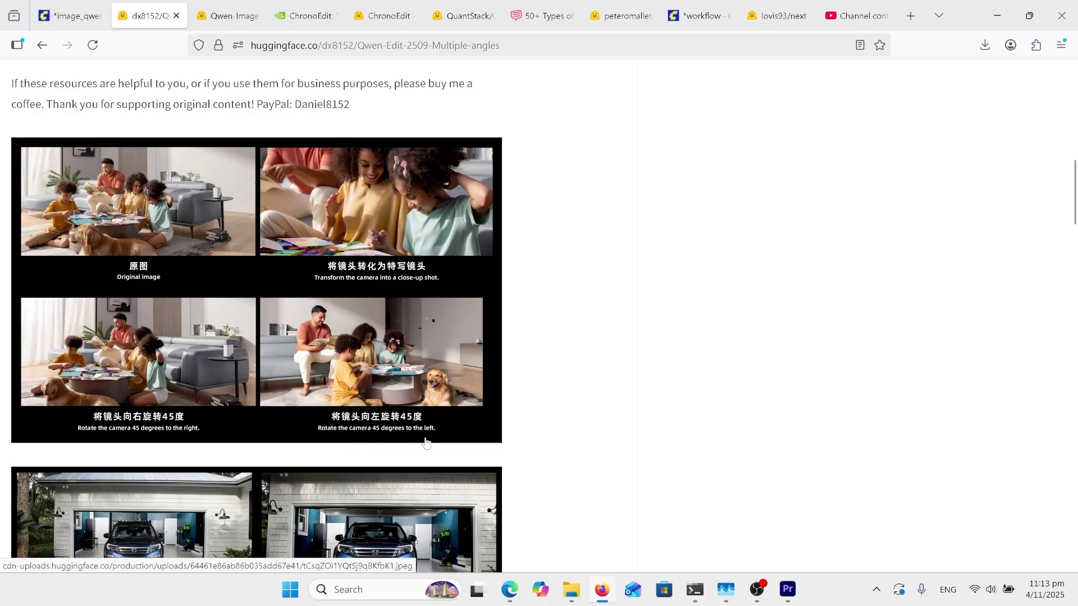
{"action": "scroll", "coordinate": [353, 405], "scroll_direction": "down", "scroll_amount": 3}
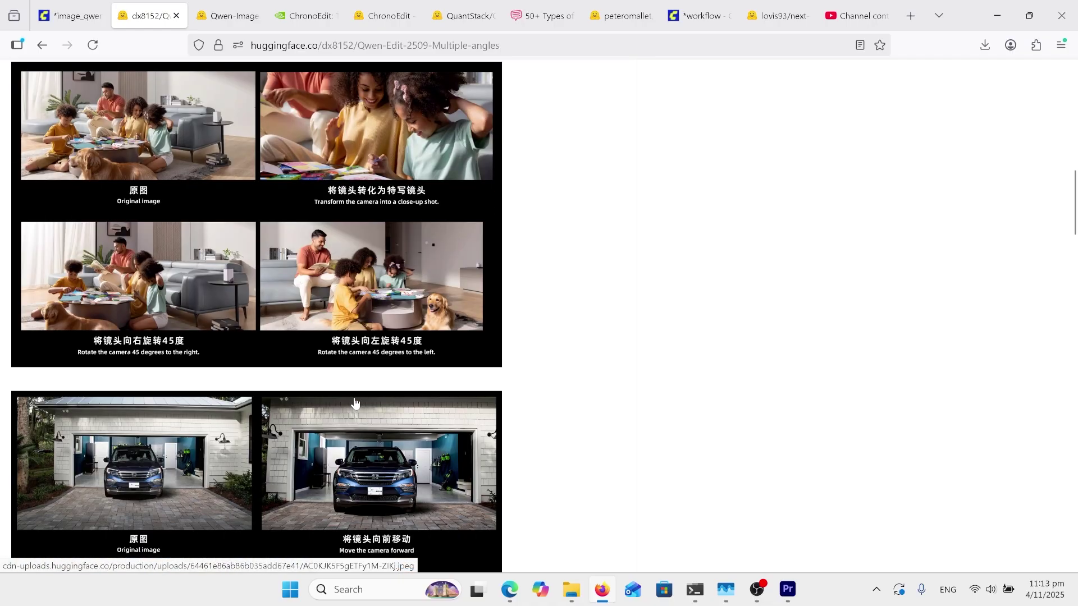
{"action": "scroll", "coordinate": [387, 477], "scroll_direction": "down", "scroll_amount": 4}
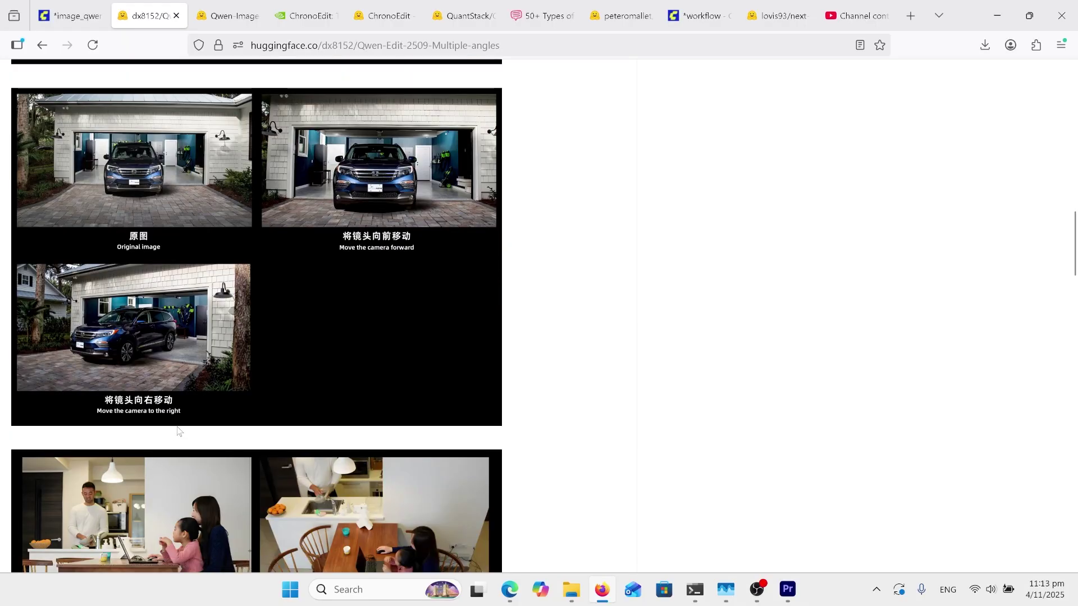
{"action": "scroll", "coordinate": [336, 418], "scroll_direction": "down", "scroll_amount": 3}
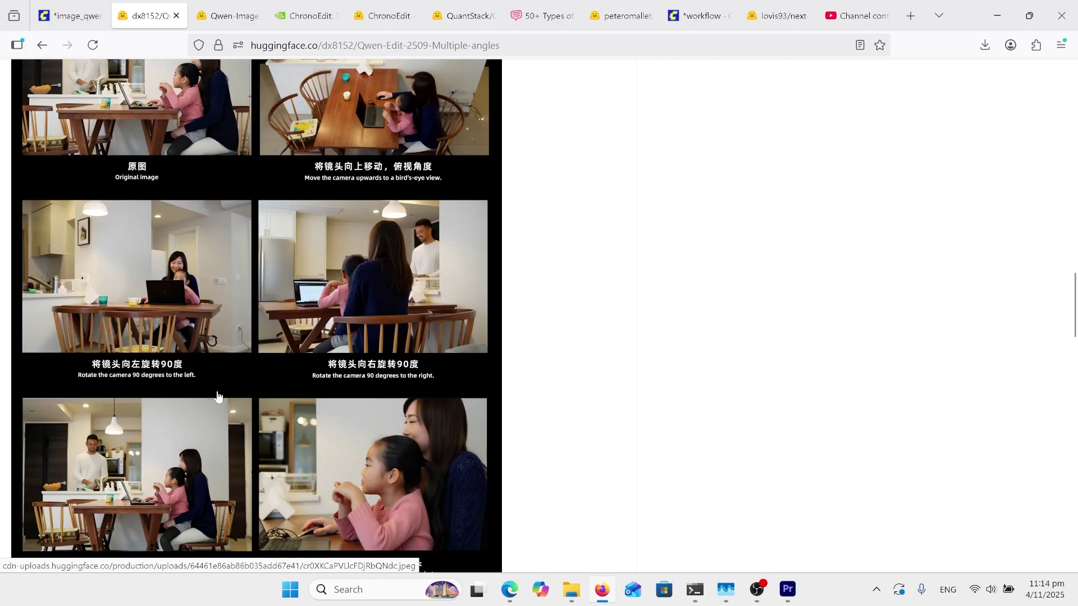
{"action": "scroll", "coordinate": [578, 436], "scroll_direction": "down", "scroll_amount": 4}
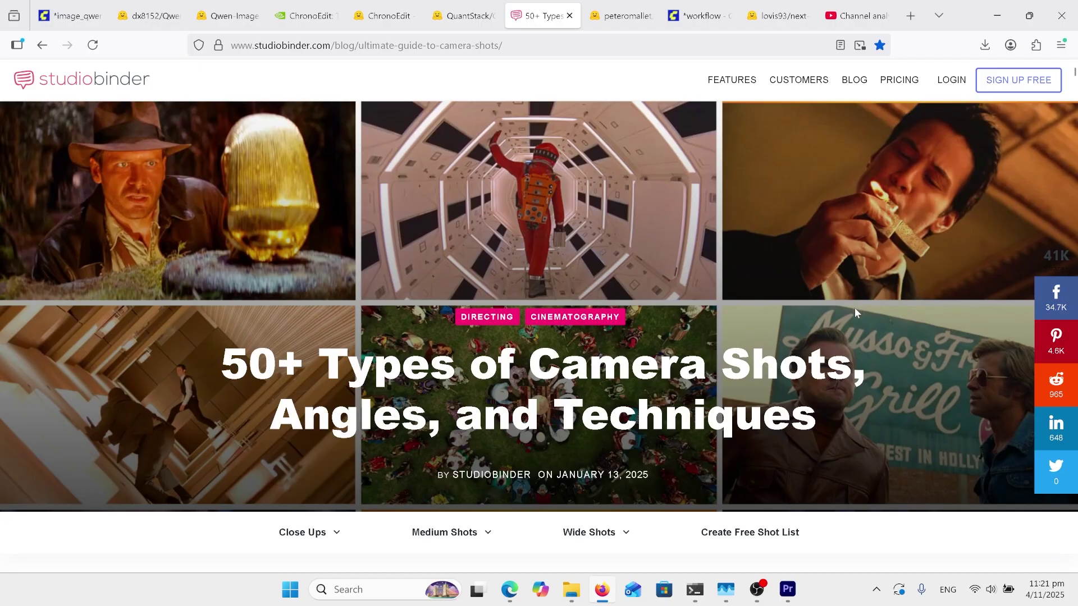
{"action": "scroll", "coordinate": [852, 313], "scroll_direction": "down", "scroll_amount": 12}
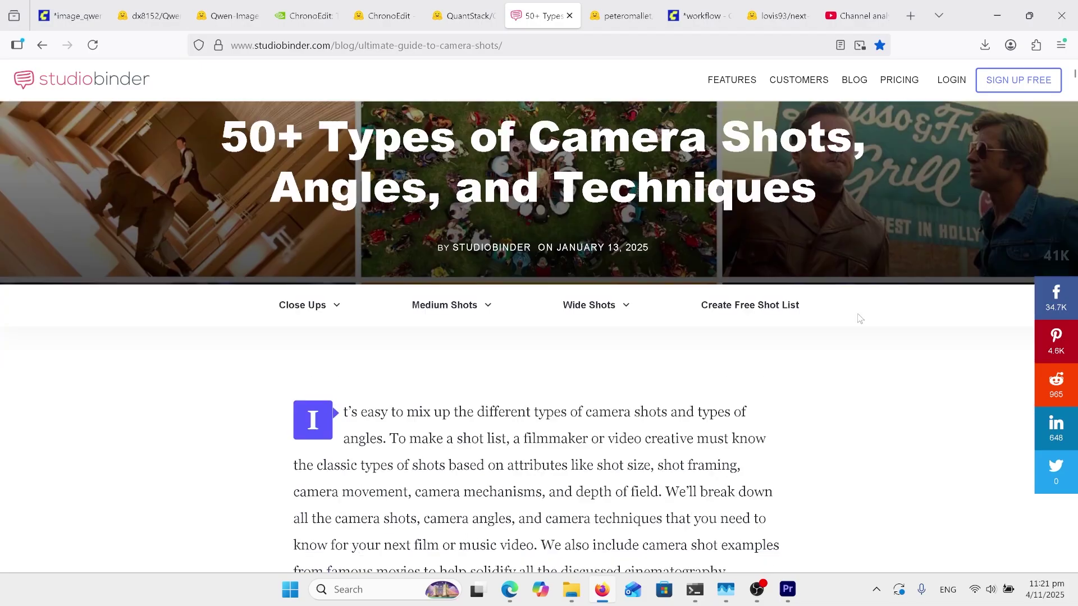
{"action": "scroll", "coordinate": [859, 316], "scroll_direction": "down", "scroll_amount": 10}
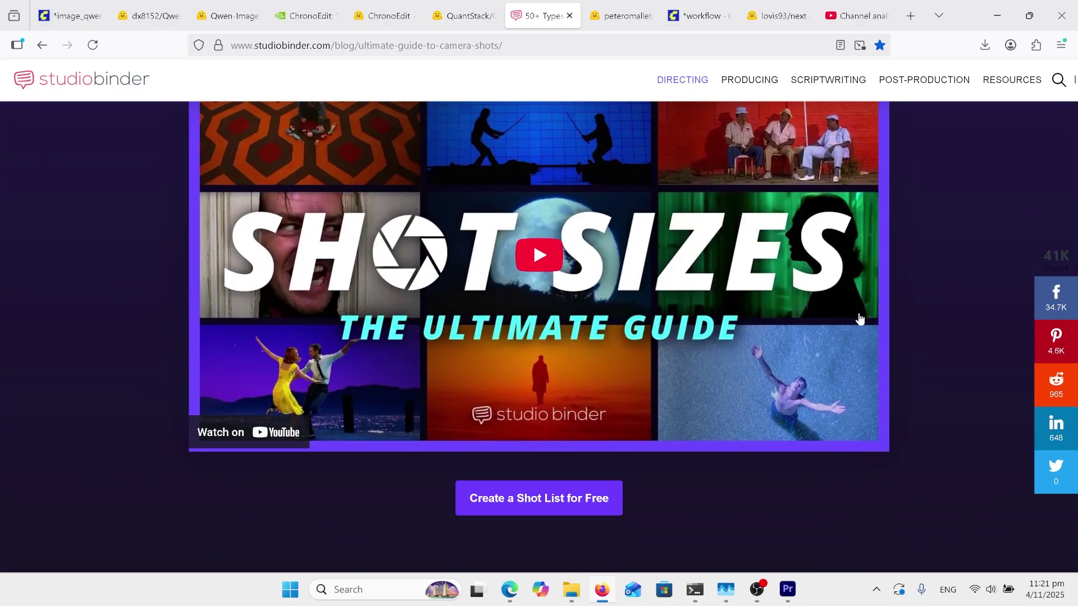
{"action": "scroll", "coordinate": [863, 321], "scroll_direction": "down", "scroll_amount": 12}
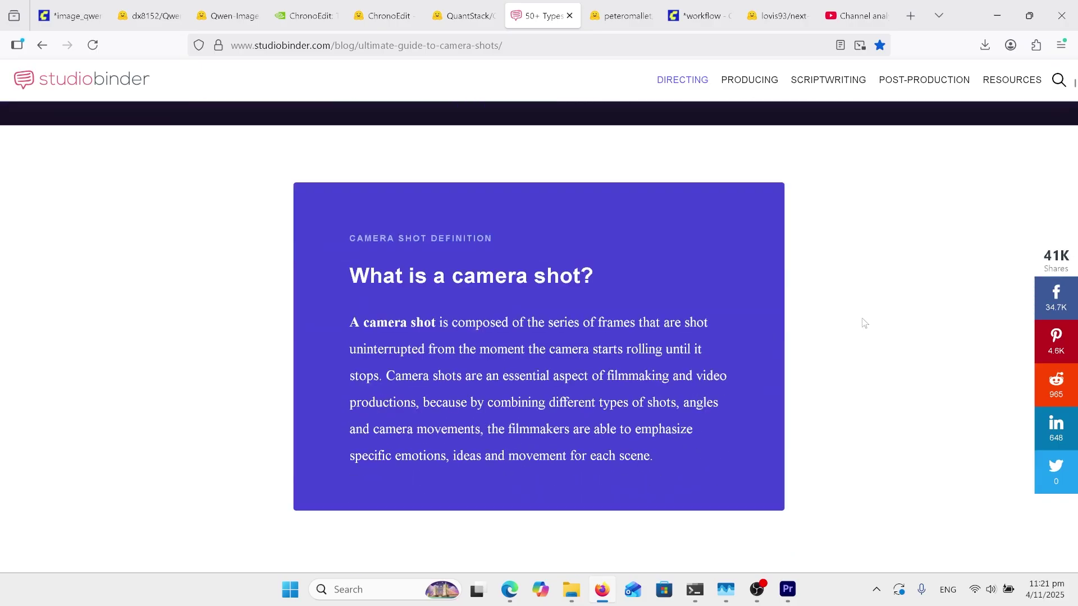
{"action": "scroll", "coordinate": [866, 322], "scroll_direction": "down", "scroll_amount": 4}
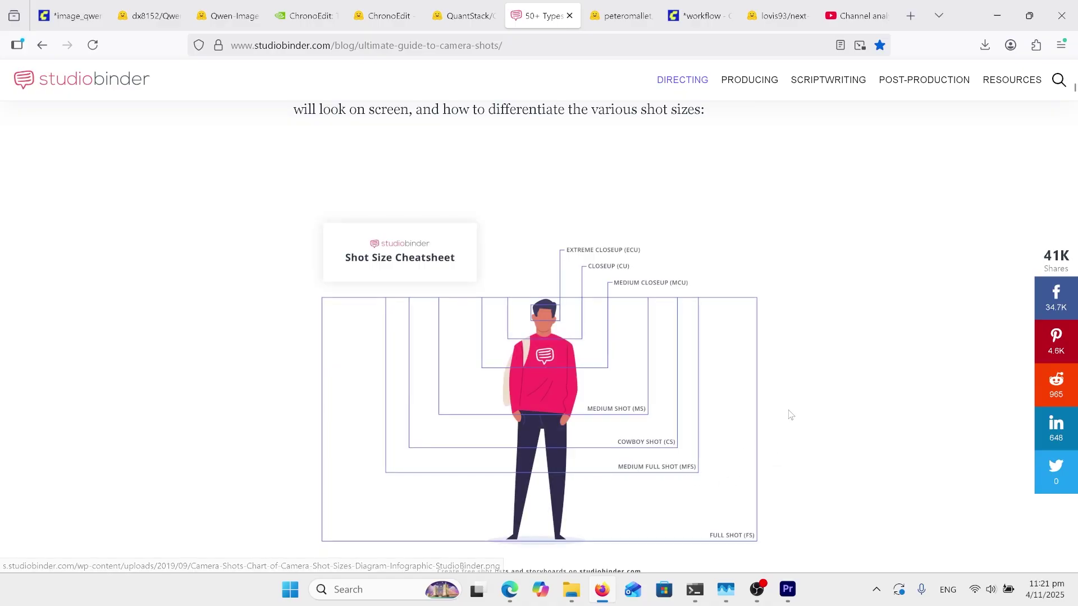
{"action": "scroll", "coordinate": [791, 404], "scroll_direction": "down", "scroll_amount": 3}
{"action": "scroll", "coordinate": [798, 390], "scroll_direction": "down", "scroll_amount": 12}
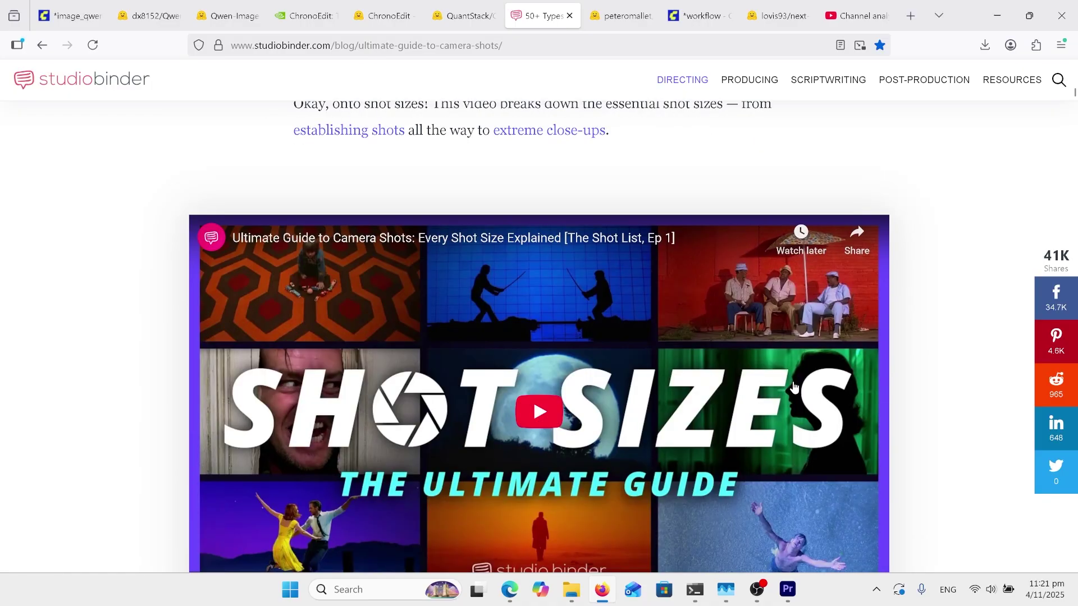
{"action": "scroll", "coordinate": [792, 387], "scroll_direction": "down", "scroll_amount": 6}
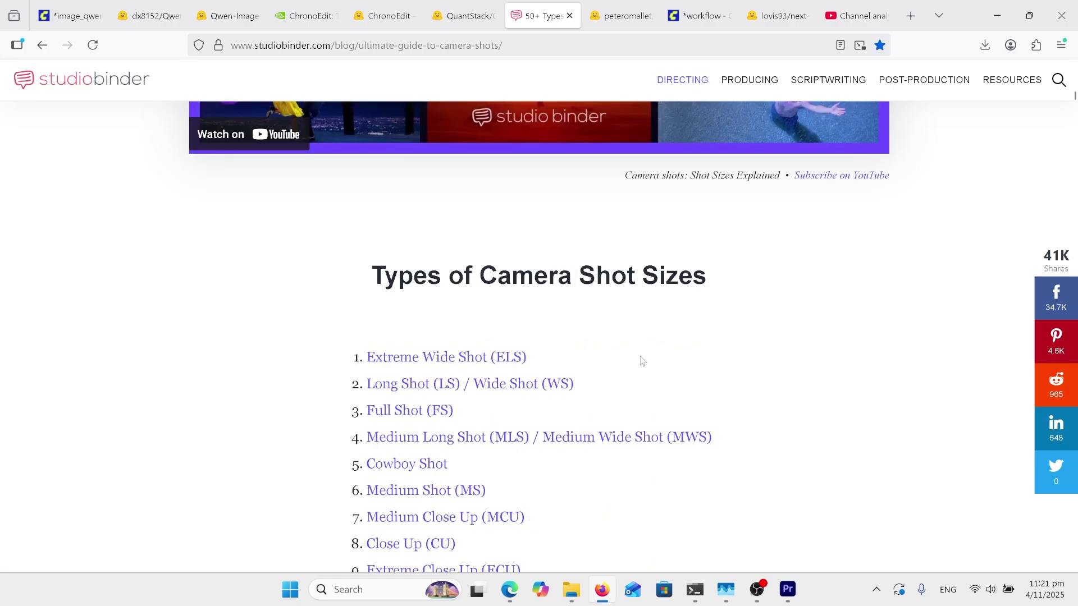
{"action": "scroll", "coordinate": [632, 362], "scroll_direction": "down", "scroll_amount": 2}
{"action": "scroll", "coordinate": [632, 362], "scroll_direction": "down", "scroll_amount": 2}
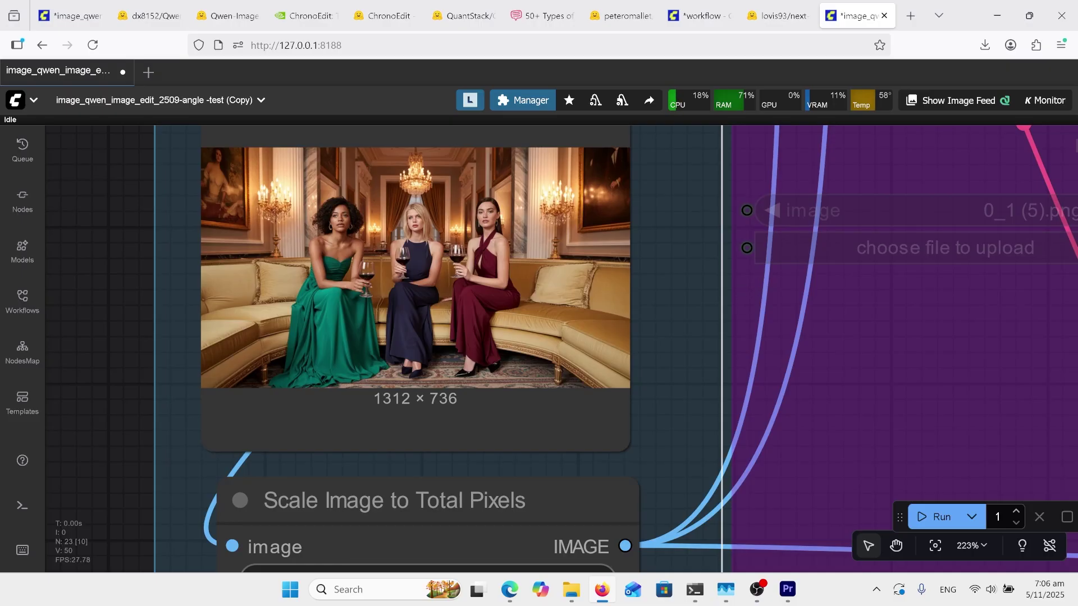
- Check the 'change the image to a wide shot' prompt and its wider 1360 × 760 salon render
{"action": "scroll", "coordinate": [425, 418], "scroll_direction": "down", "scroll_amount": 10}
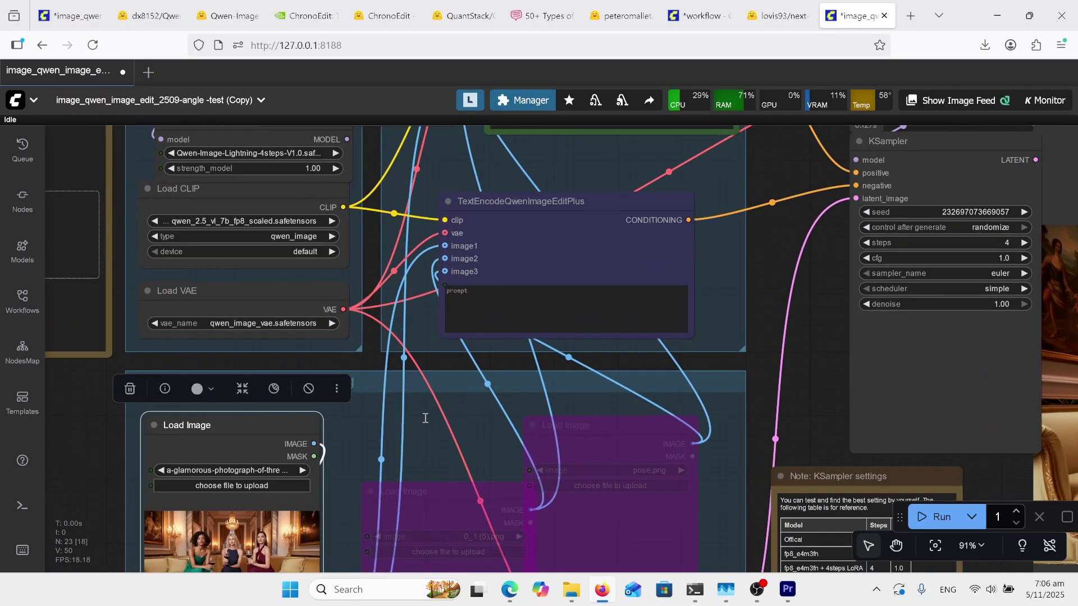
{"action": "scroll", "coordinate": [425, 419], "scroll_direction": "up", "scroll_amount": 8}
{"action": "left_click", "coordinate": [390, 467]}
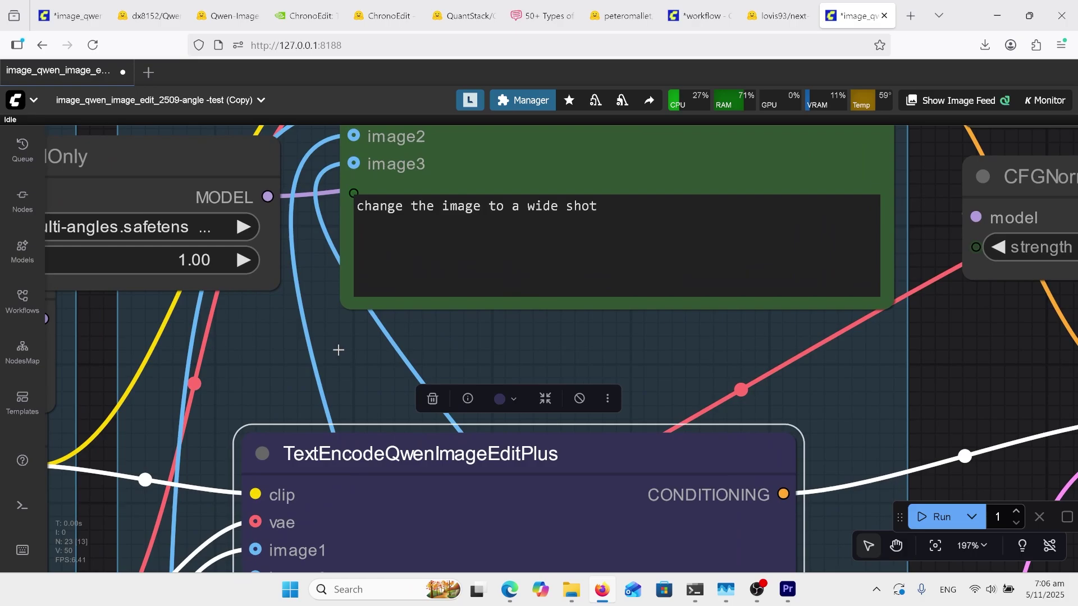
{"action": "scroll", "coordinate": [338, 350], "scroll_direction": "down", "scroll_amount": 12}
{"action": "scroll", "coordinate": [511, 220], "scroll_direction": "up", "scroll_amount": 5}
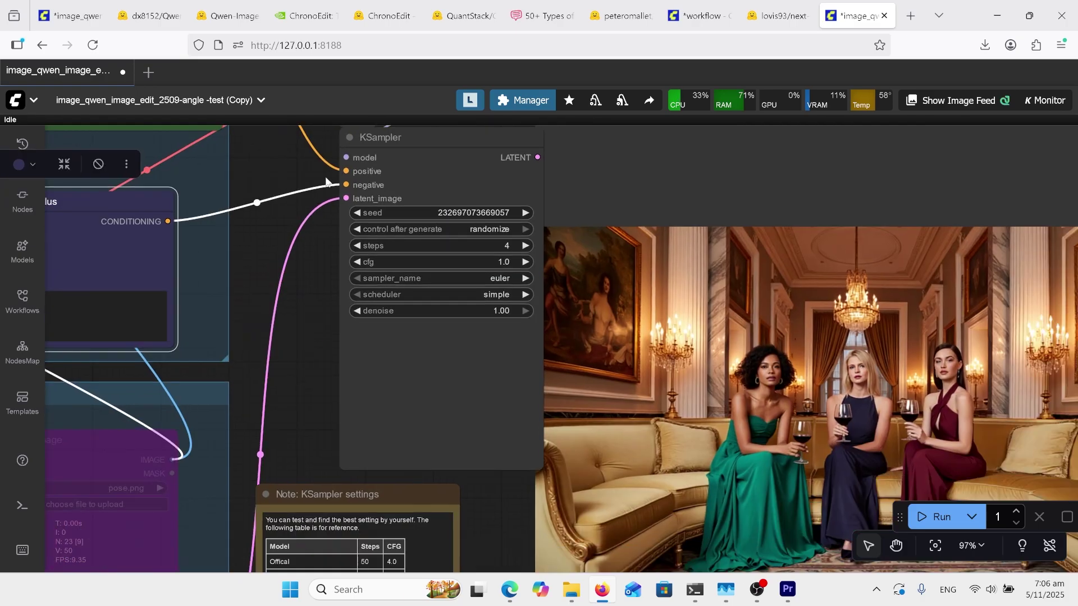
{"action": "scroll", "coordinate": [393, 240], "scroll_direction": "down", "scroll_amount": 2}
{"action": "scroll", "coordinate": [248, 298], "scroll_direction": "up", "scroll_amount": 2}
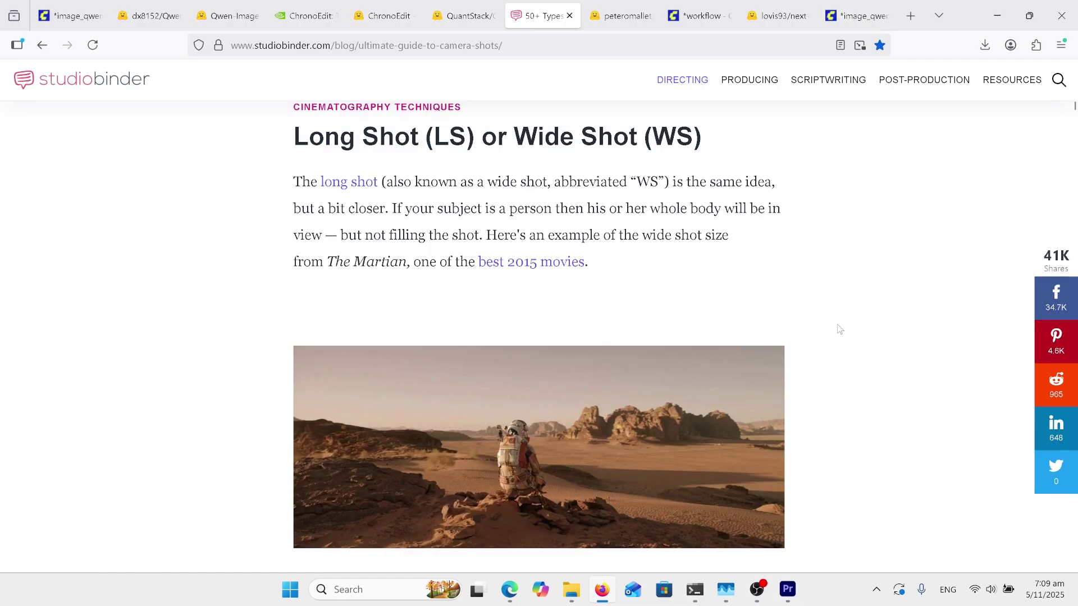
- Scroll StudioBinder's camera-shots guide down to the Medium Shot section and its X-Men example
{"action": "scroll", "coordinate": [839, 331], "scroll_direction": "down", "scroll_amount": 6}
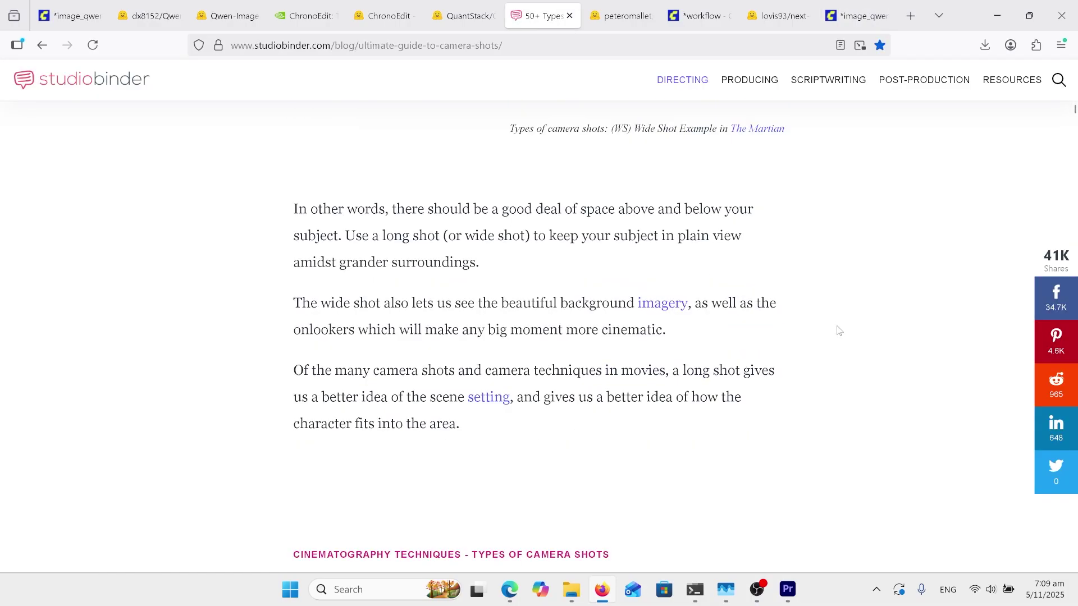
{"action": "scroll", "coordinate": [839, 331], "scroll_direction": "down", "scroll_amount": 8}
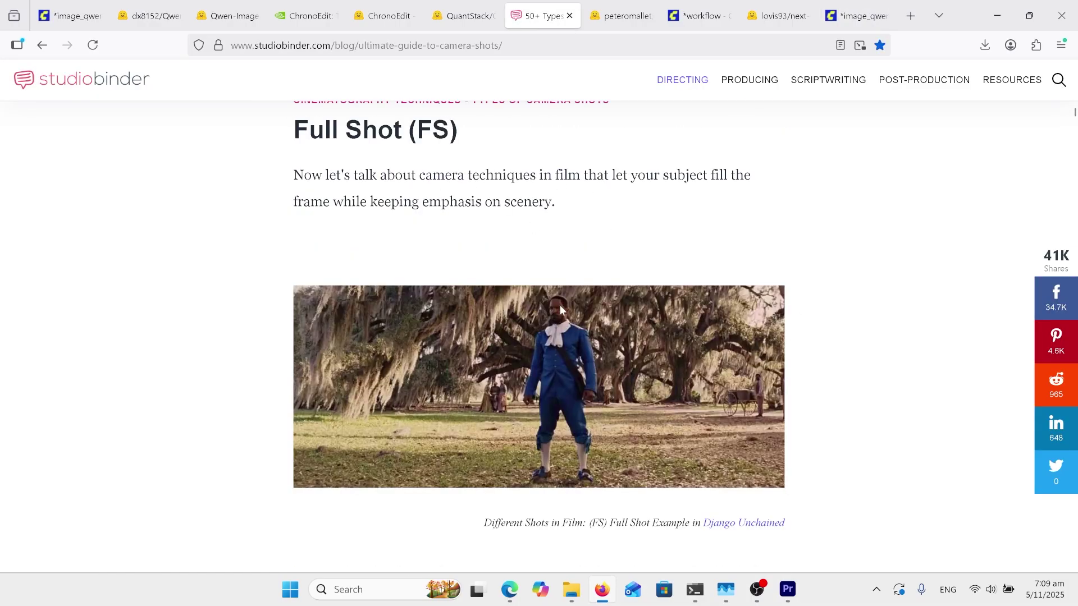
{"action": "scroll", "coordinate": [826, 276], "scroll_direction": "down", "scroll_amount": 5}
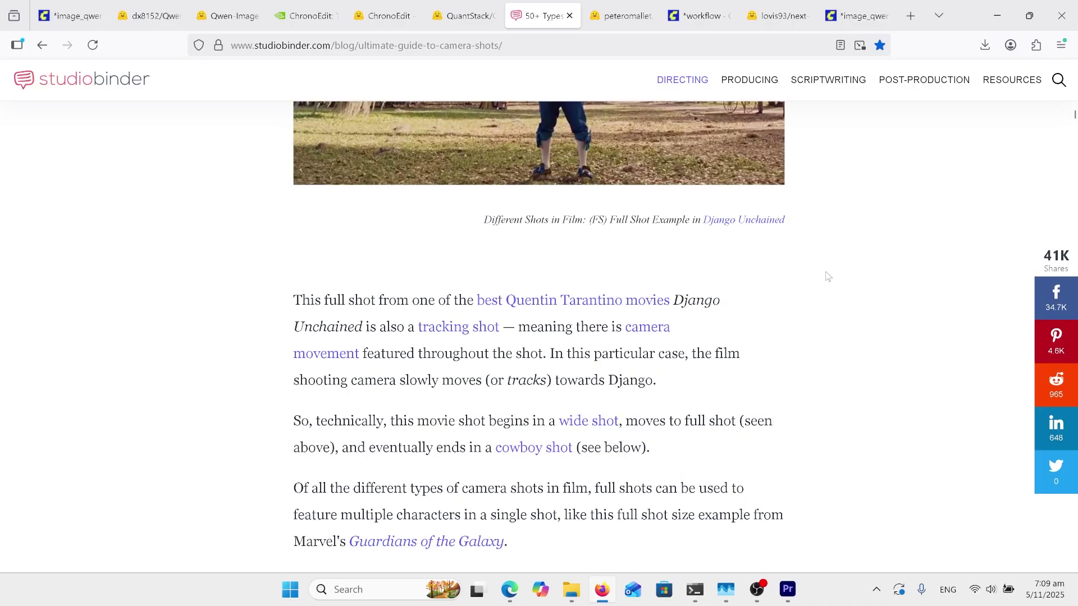
{"action": "scroll", "coordinate": [828, 276], "scroll_direction": "down", "scroll_amount": 9}
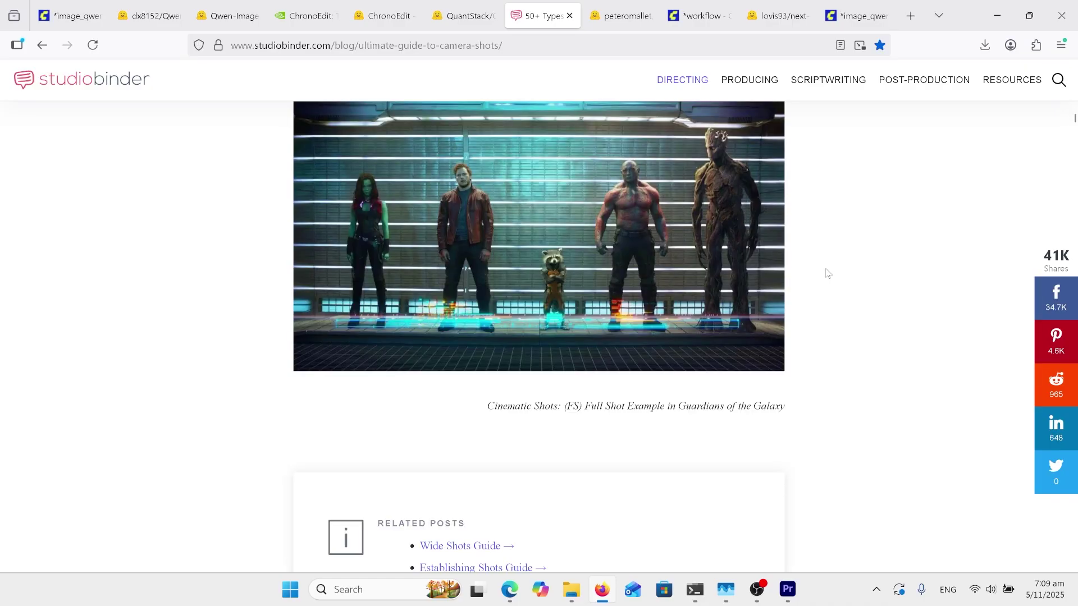
{"action": "scroll", "coordinate": [828, 274], "scroll_direction": "down", "scroll_amount": 12}
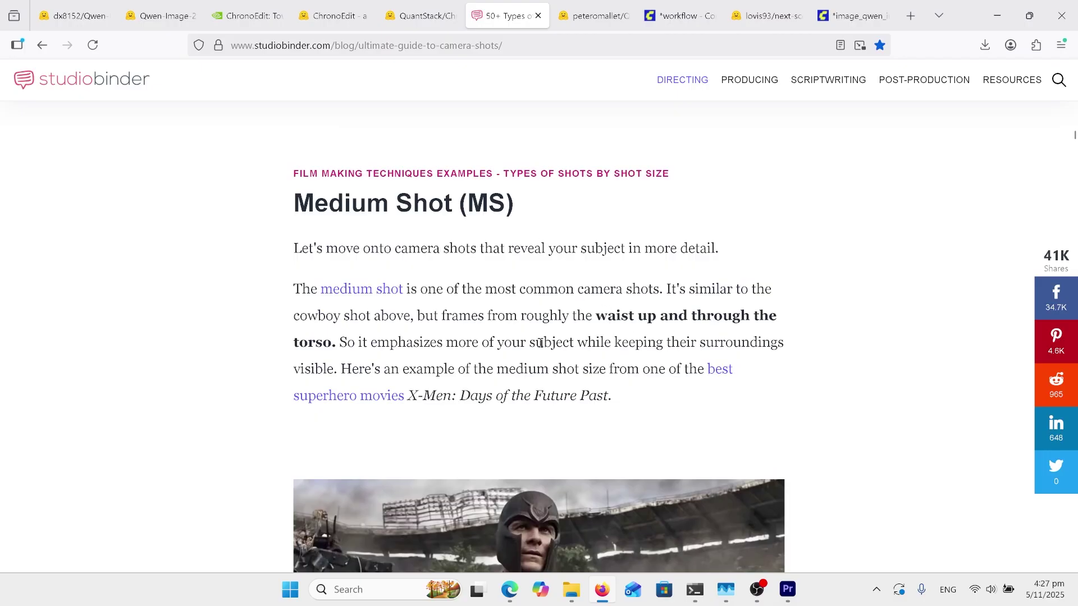
{"action": "scroll", "coordinate": [542, 342], "scroll_direction": "down", "scroll_amount": 3}
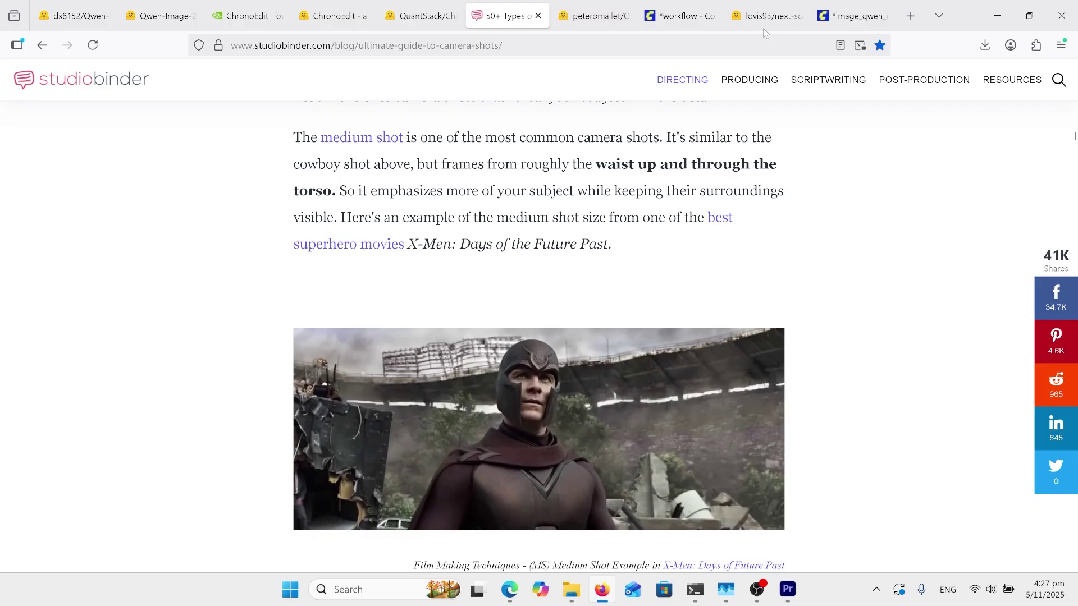
- In ComfyUI, move Save Image aside and centre the closer alley re-frame next to the input photo
{"action": "left_click", "coordinate": [854, 7]}
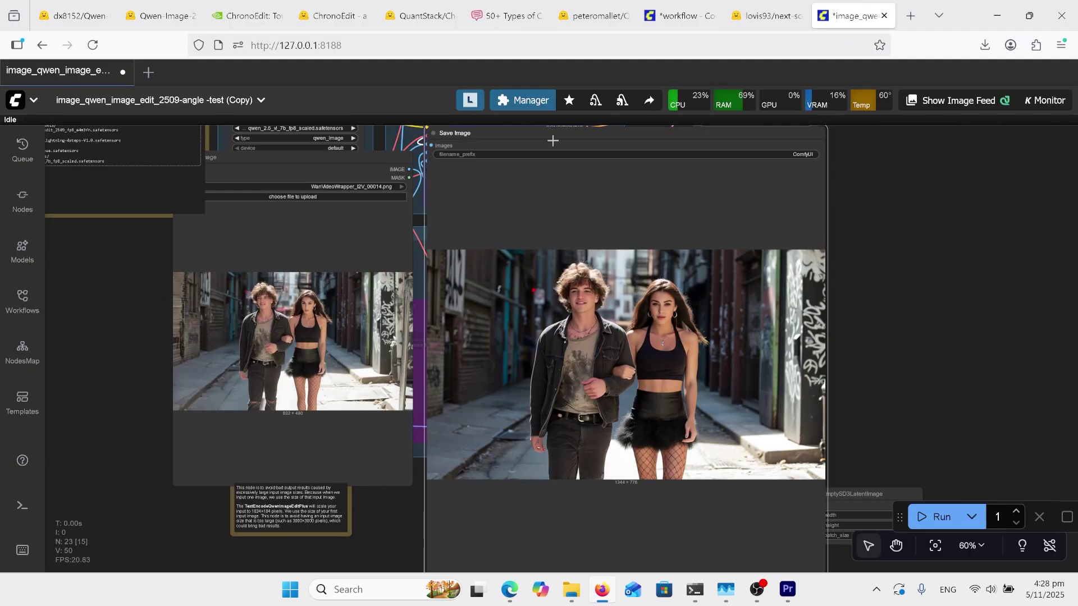
{"action": "left_click_drag", "start_coordinate": [553, 141], "coordinate": [642, 146]}
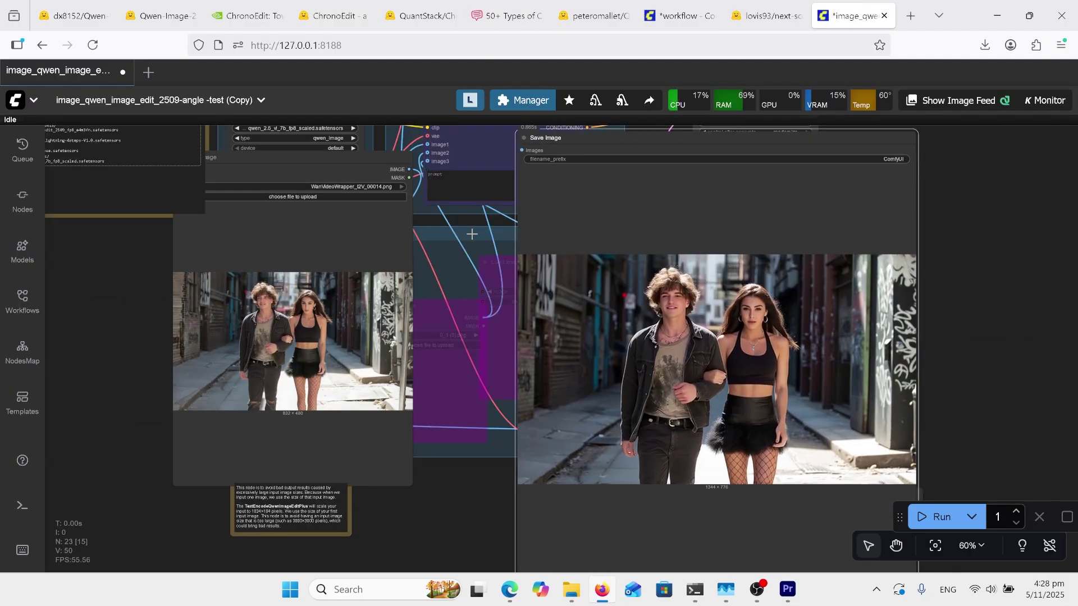
{"action": "scroll", "coordinate": [275, 322], "scroll_direction": "up", "scroll_amount": 6}
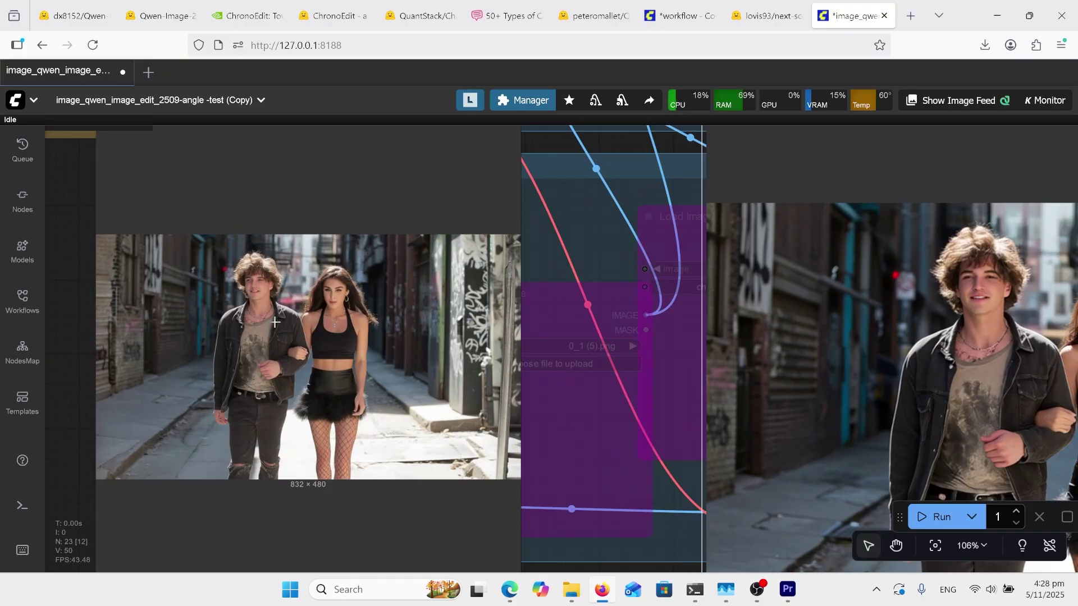
{"action": "scroll", "coordinate": [553, 387], "scroll_direction": "down", "scroll_amount": 6}
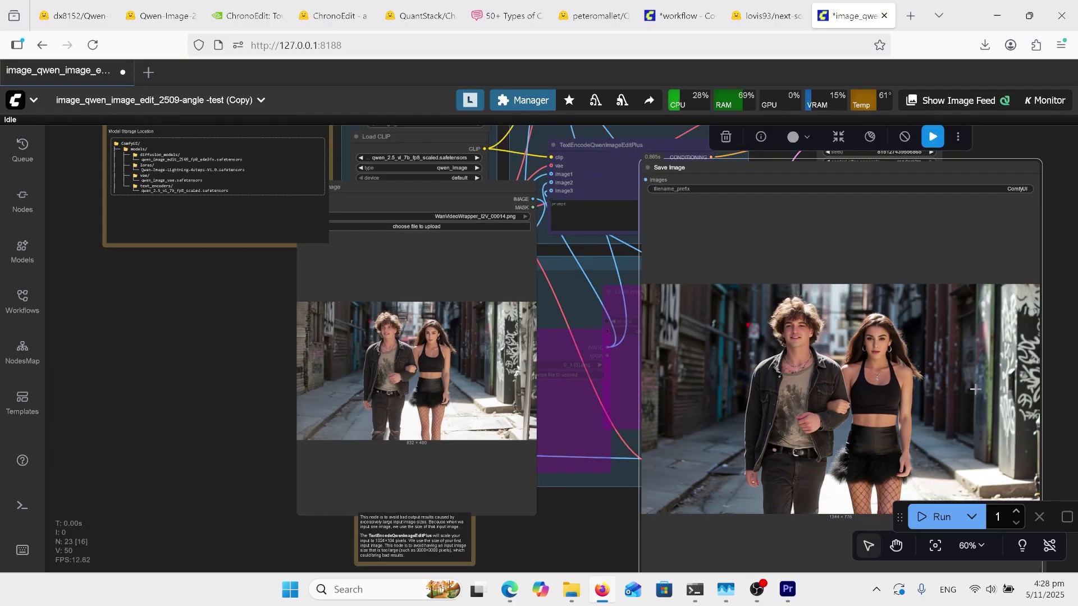
{"action": "left_click_drag", "start_coordinate": [1071, 312], "coordinate": [958, 302]}
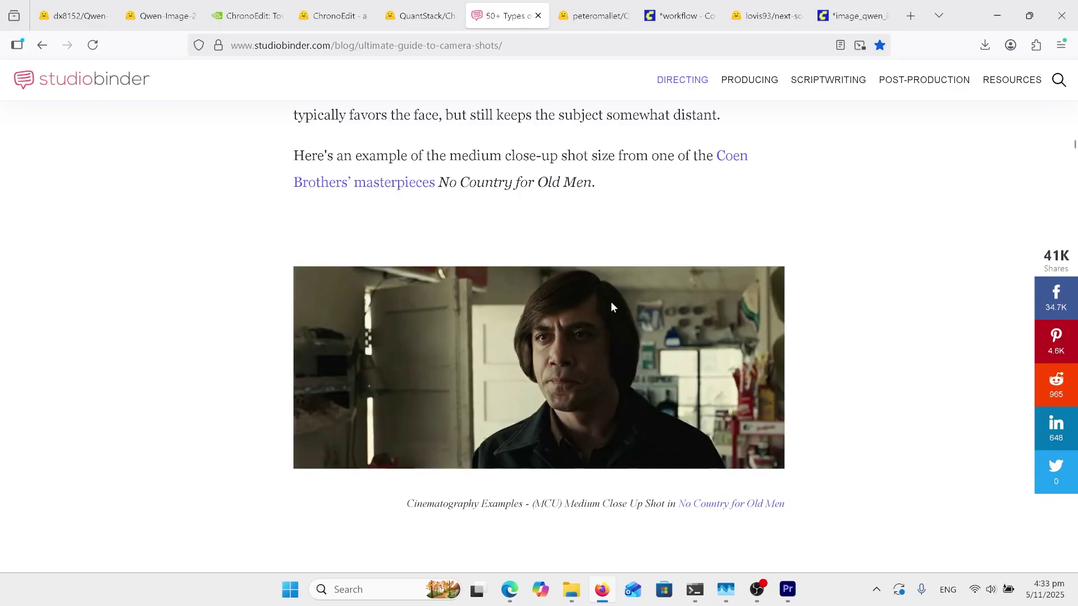
- Compare StudioBinder's medium close-up, close-up and extreme close-up examples with ComfyUI results, then copy the camera prompt
{"action": "left_click", "coordinate": [851, 16]}
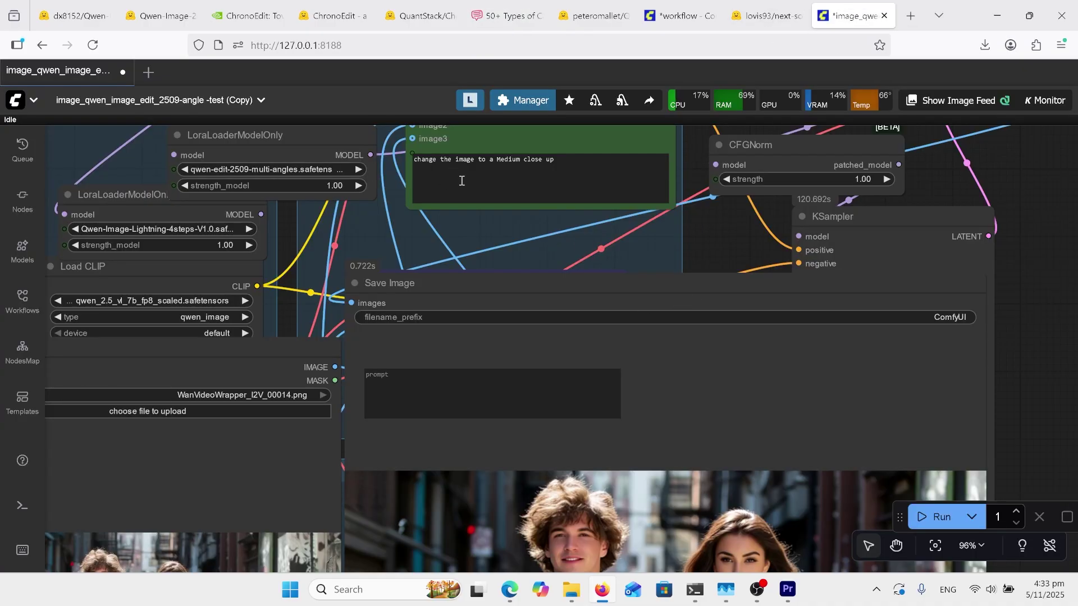
{"action": "scroll", "coordinate": [1010, 318], "scroll_direction": "down", "scroll_amount": 5}
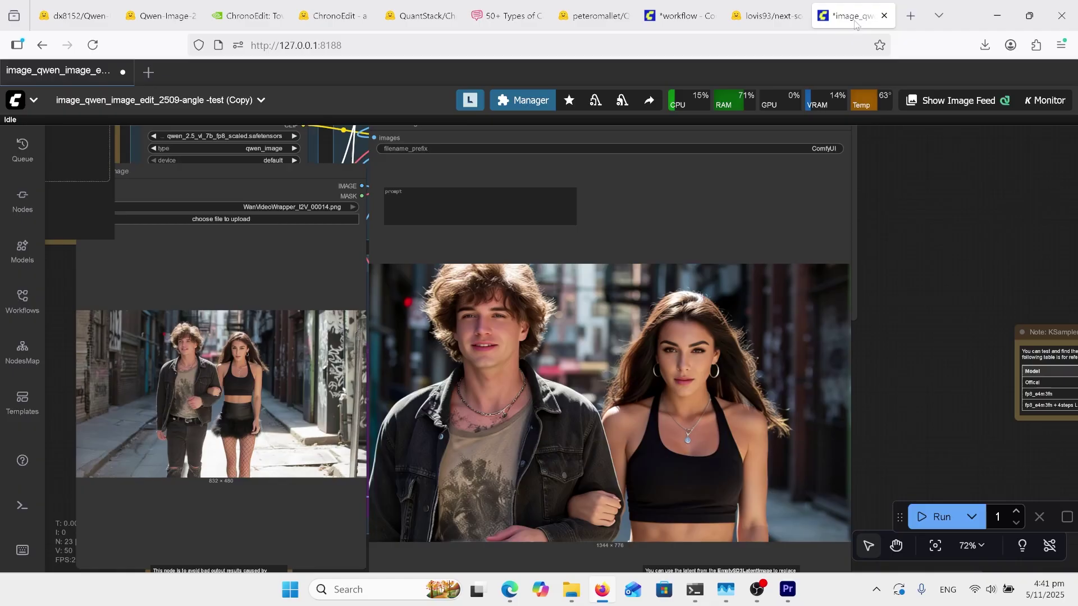
{"action": "left_click", "coordinate": [858, 17]}
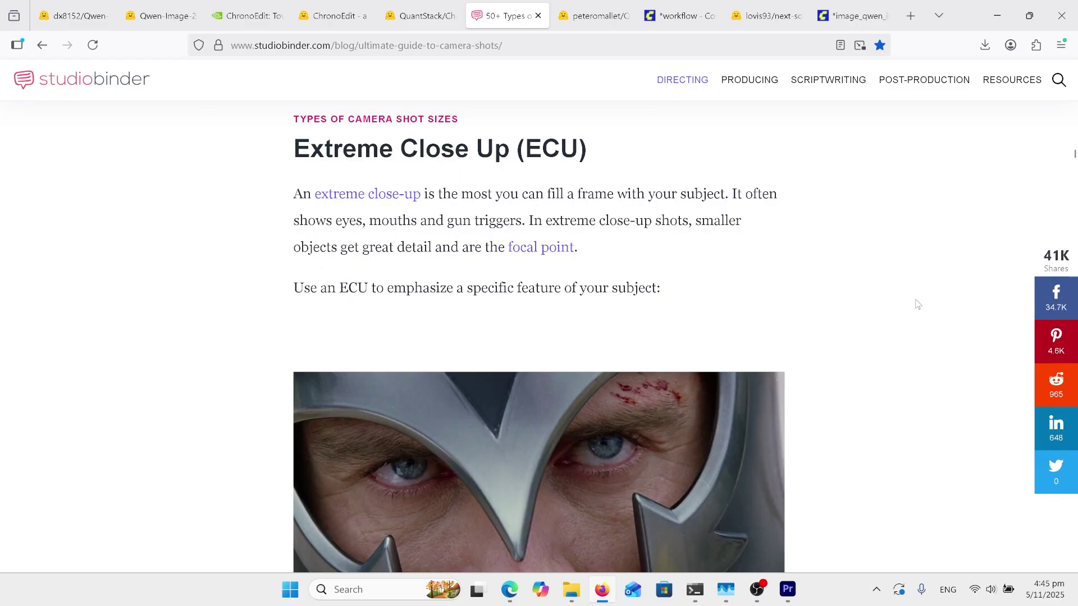
{"action": "scroll", "coordinate": [918, 304], "scroll_direction": "down", "scroll_amount": 3}
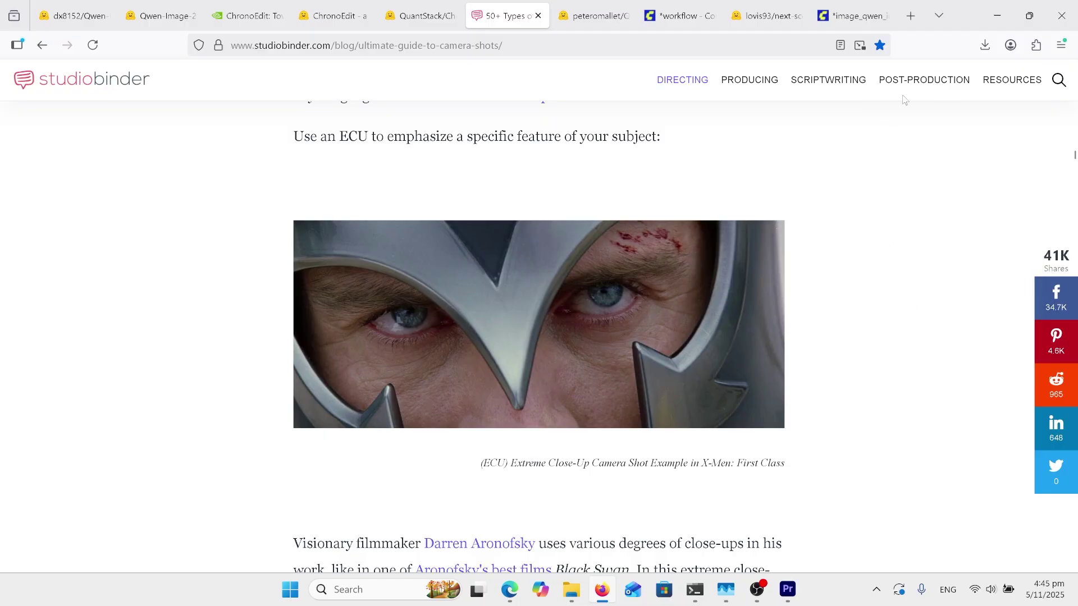
{"action": "left_click", "coordinate": [854, 16]}
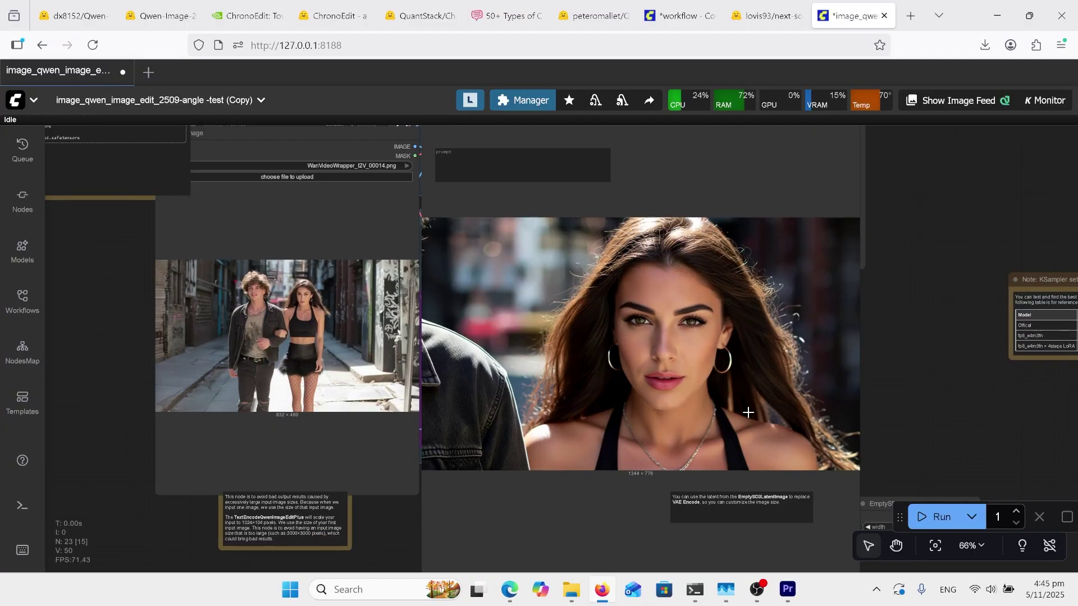
{"action": "scroll", "coordinate": [748, 415], "scroll_direction": "up", "scroll_amount": 3}
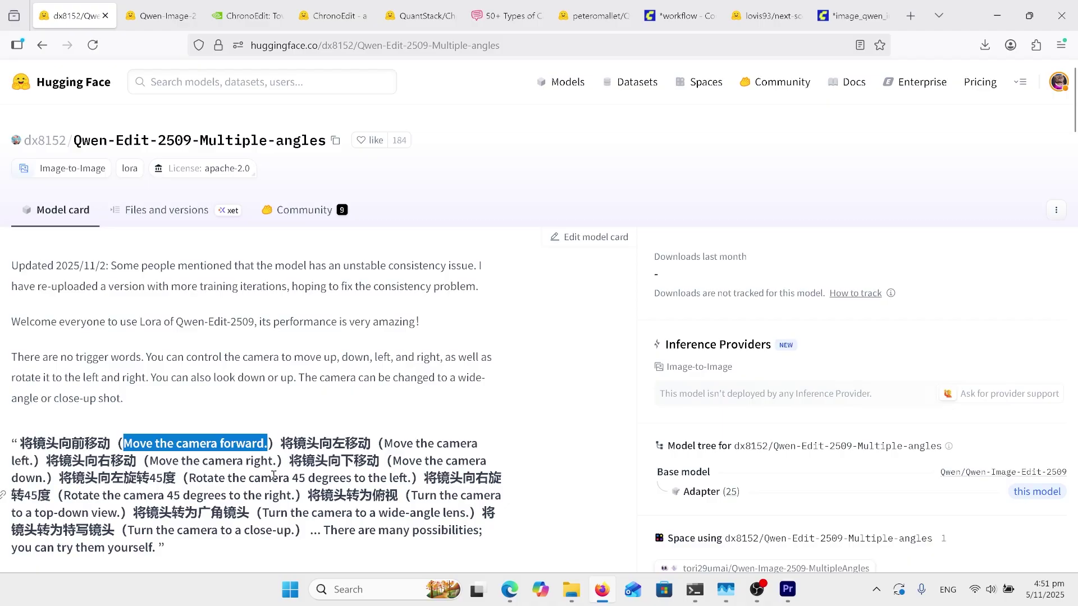
{"action": "right_click", "coordinate": [243, 446]}
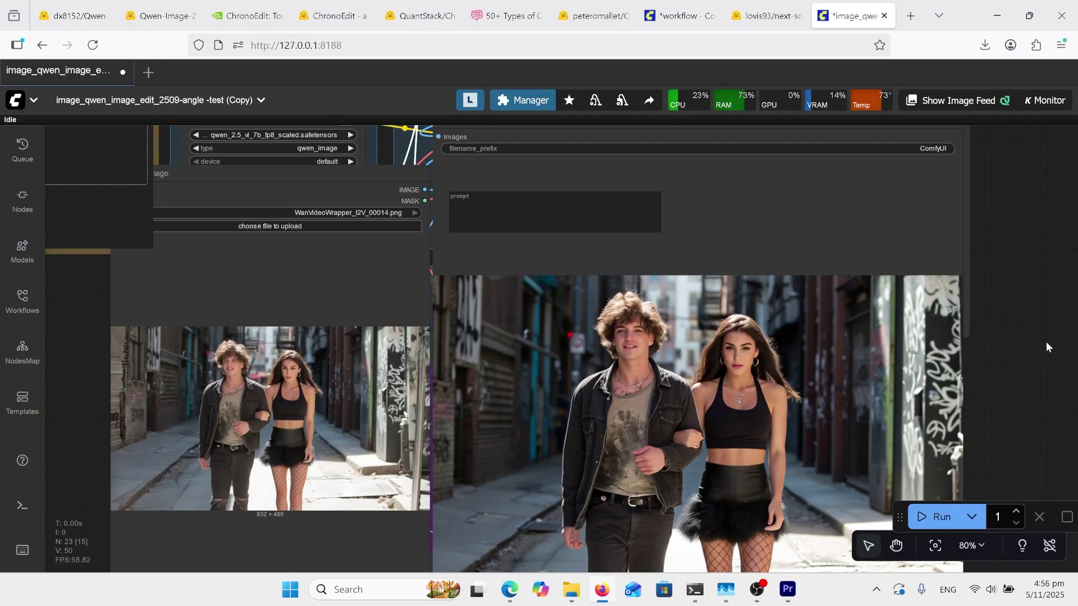
{"action": "scroll", "coordinate": [1046, 342], "scroll_direction": "down", "scroll_amount": 1}
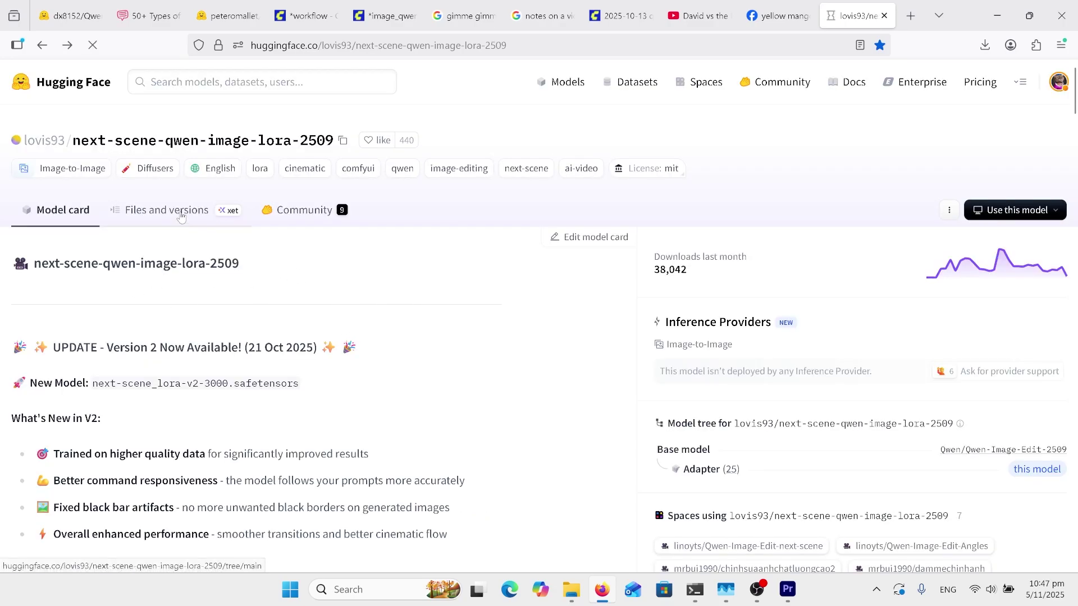
- List the next-scene repository's files down to next-scene_lora_v2-3000.safetensors
{"action": "left_click", "coordinate": [186, 223]}
{"action": "scroll", "coordinate": [186, 439], "scroll_direction": "down", "scroll_amount": 1}
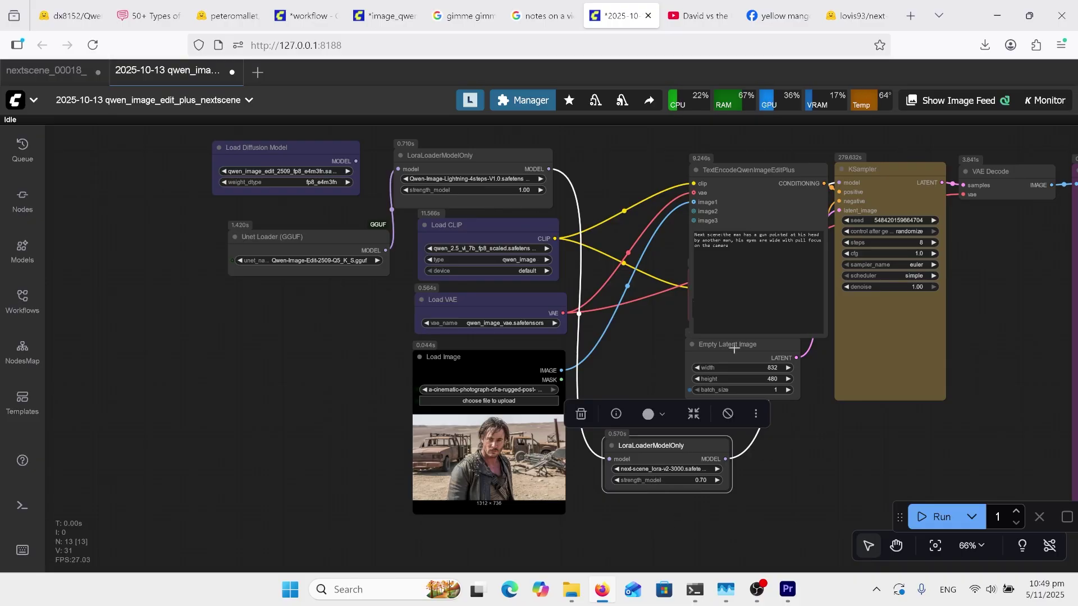
- Centre the prompt node, then inspect the follow-up wide shot of the two men wrestling
{"action": "scroll", "coordinate": [742, 335], "scroll_direction": "up", "scroll_amount": 2}
{"action": "left_click_drag", "start_coordinate": [644, 236], "coordinate": [570, 331]}
{"action": "scroll", "coordinate": [633, 337], "scroll_direction": "up", "scroll_amount": 1}
{"action": "scroll", "coordinate": [633, 337], "scroll_direction": "up", "scroll_amount": 7}
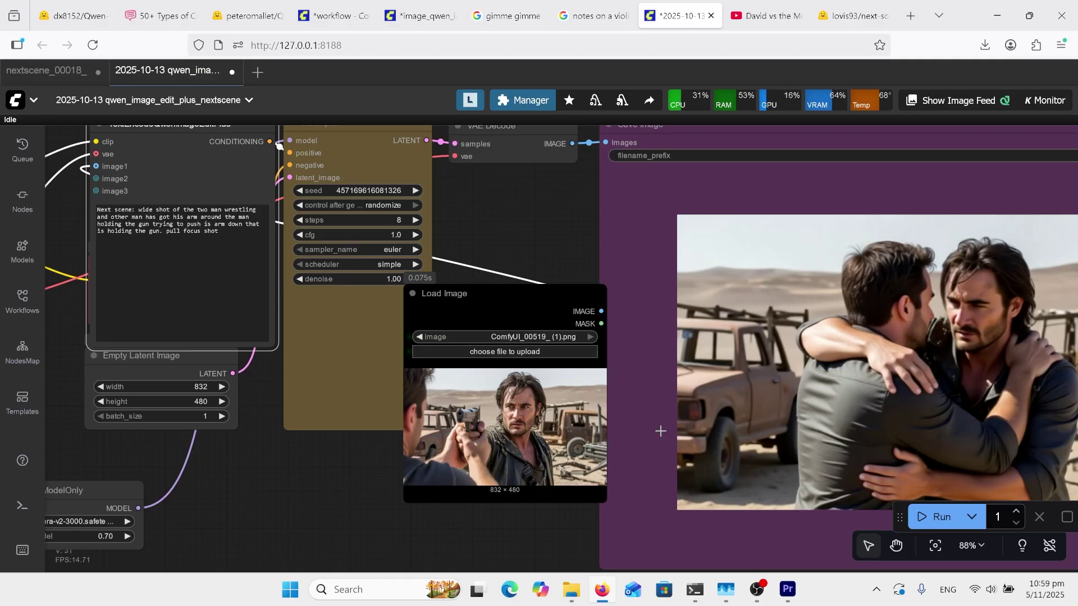
{"action": "left_click_drag", "start_coordinate": [564, 542], "coordinate": [459, 512]}
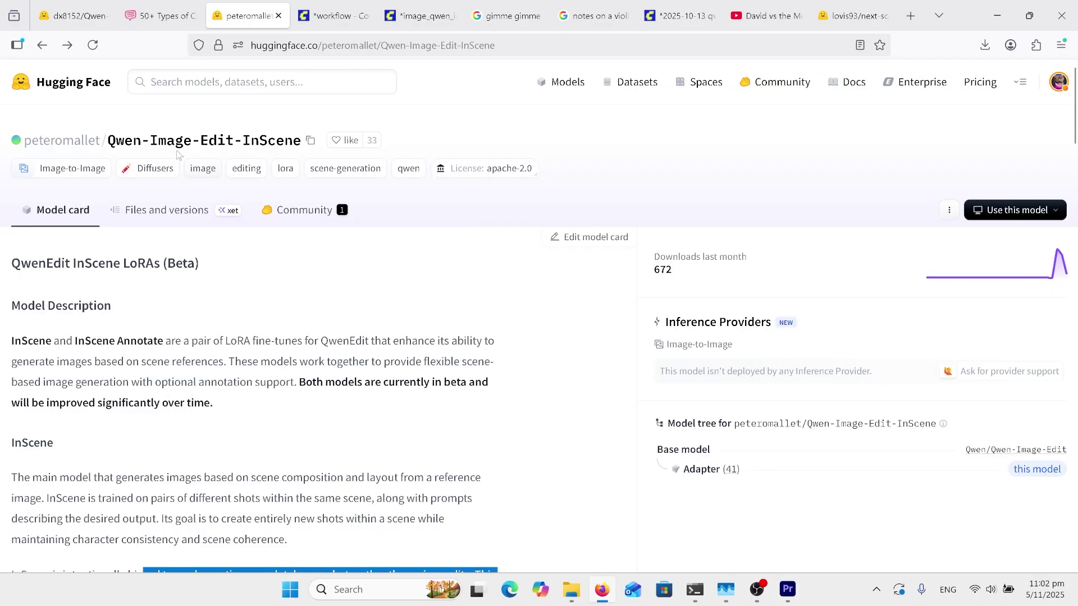
- Browse the Qwen-Image-Edit-InScene repository's file list of LoRAs
{"action": "left_click", "coordinate": [161, 216]}
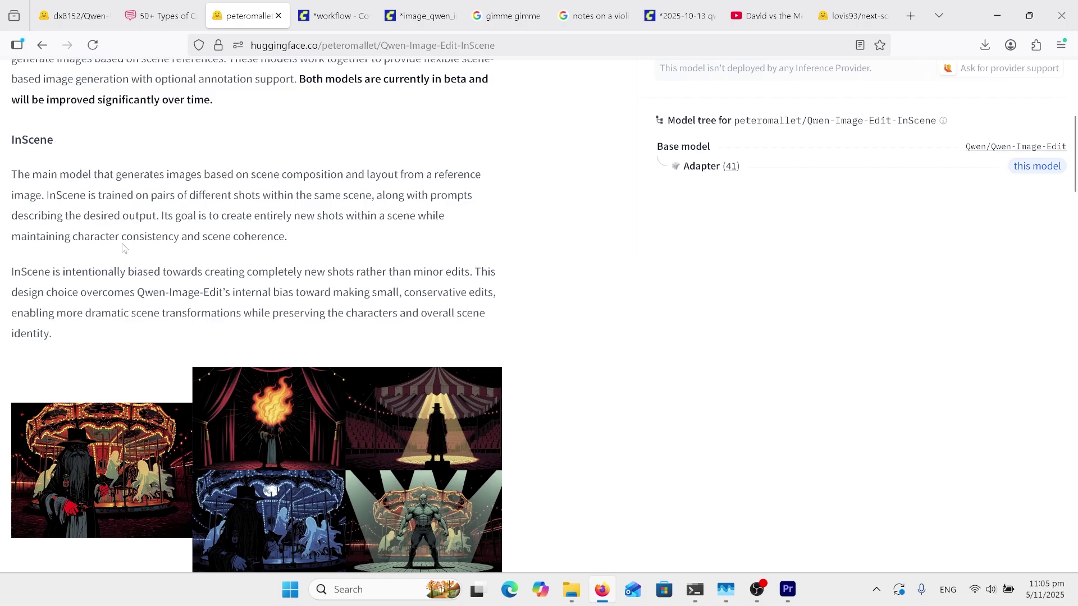
{"action": "scroll", "coordinate": [63, 308], "scroll_direction": "down", "scroll_amount": 1}
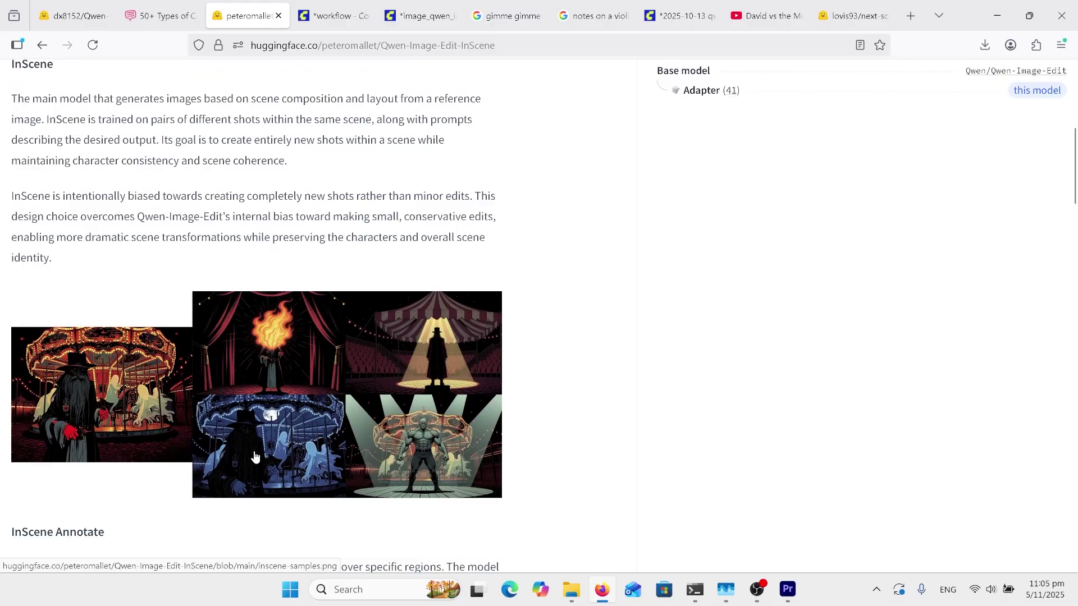
{"action": "scroll", "coordinate": [250, 456], "scroll_direction": "down", "scroll_amount": 5}
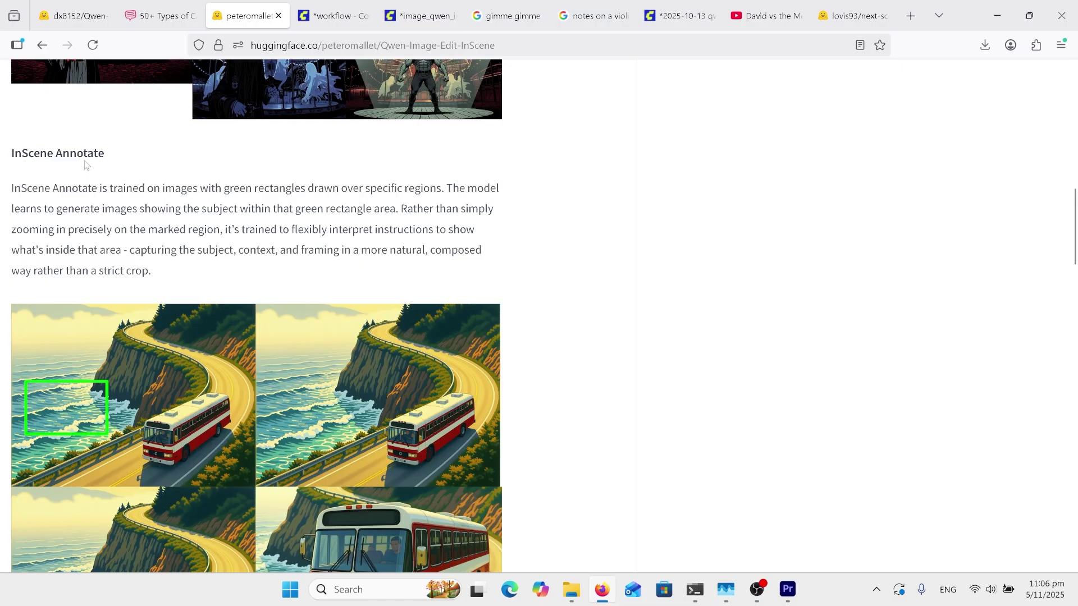
{"action": "scroll", "coordinate": [209, 314], "scroll_direction": "up", "scroll_amount": 10}
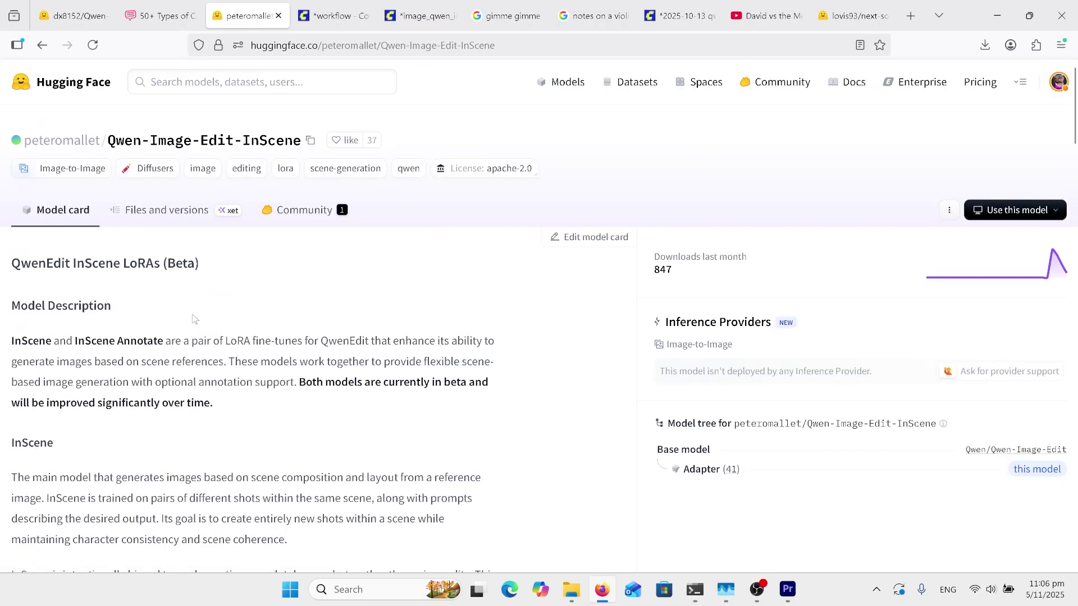
- Return to the InScene model card and scroll to the InScene Annotate bus examples
{"action": "left_click", "coordinate": [145, 218]}
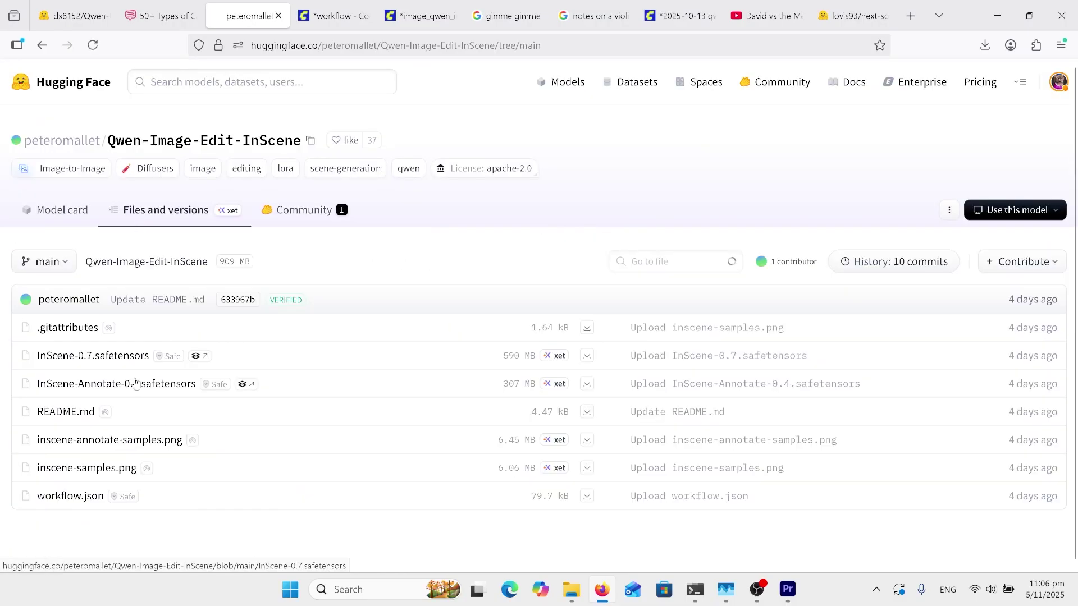
{"action": "key", "text": "alt+Left"}
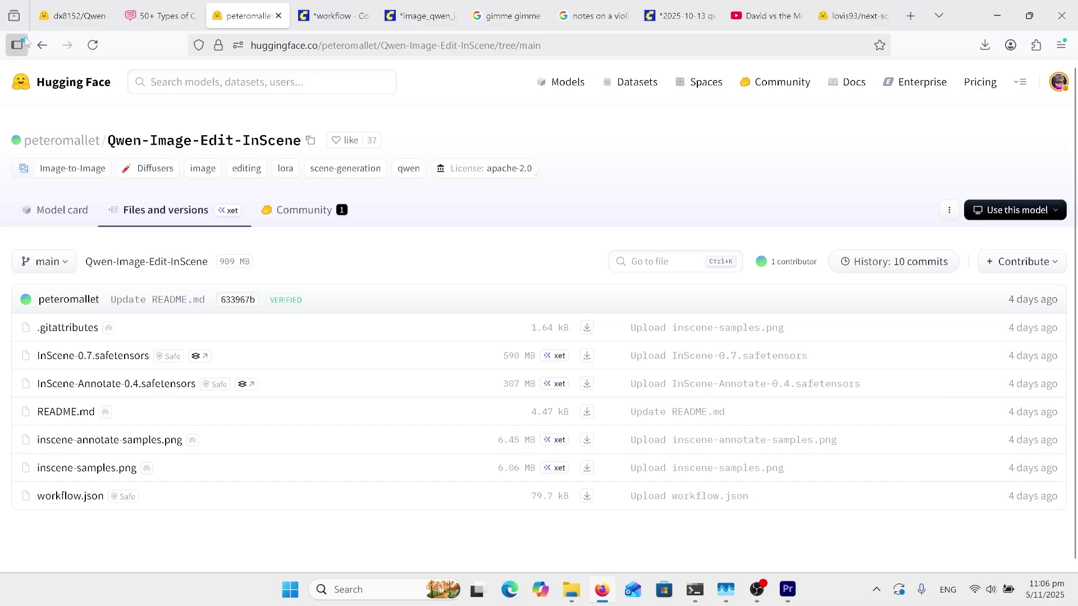
{"action": "scroll", "coordinate": [216, 365], "scroll_direction": "down", "scroll_amount": 15}
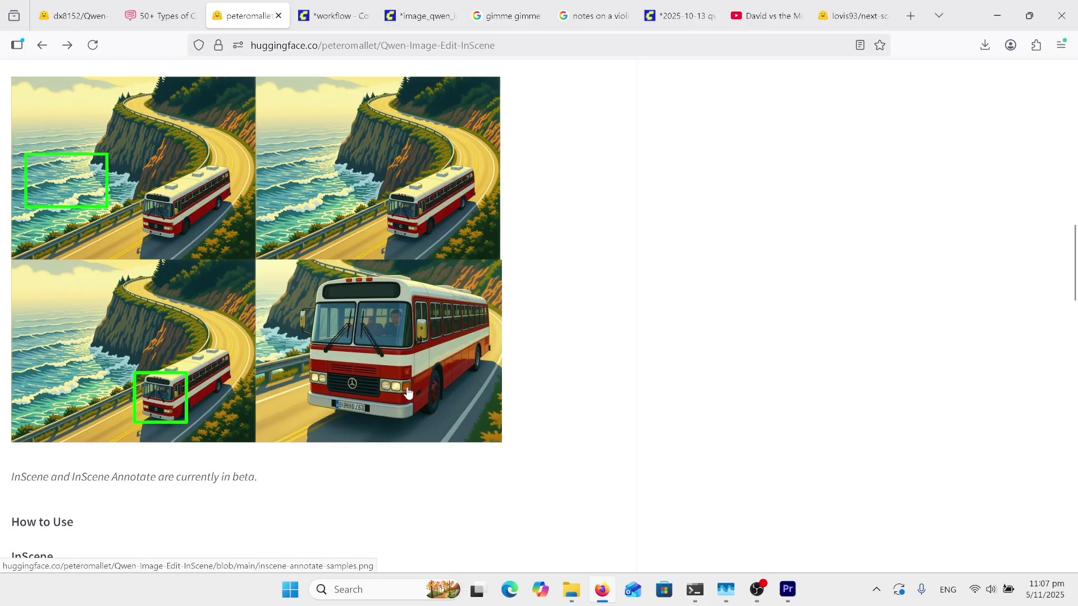
- Return to the InScene workflow and view the render of the man smiling, holding potato chips overhead
{"action": "key", "text": "ctrl+Tab"}
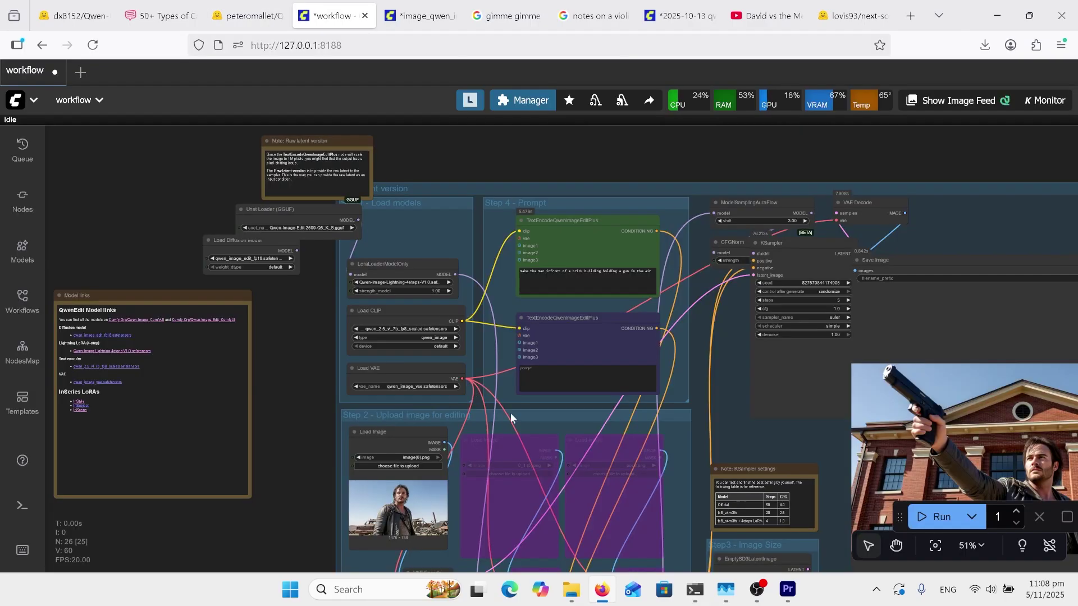
{"action": "scroll", "coordinate": [510, 403], "scroll_direction": "up", "scroll_amount": 7}
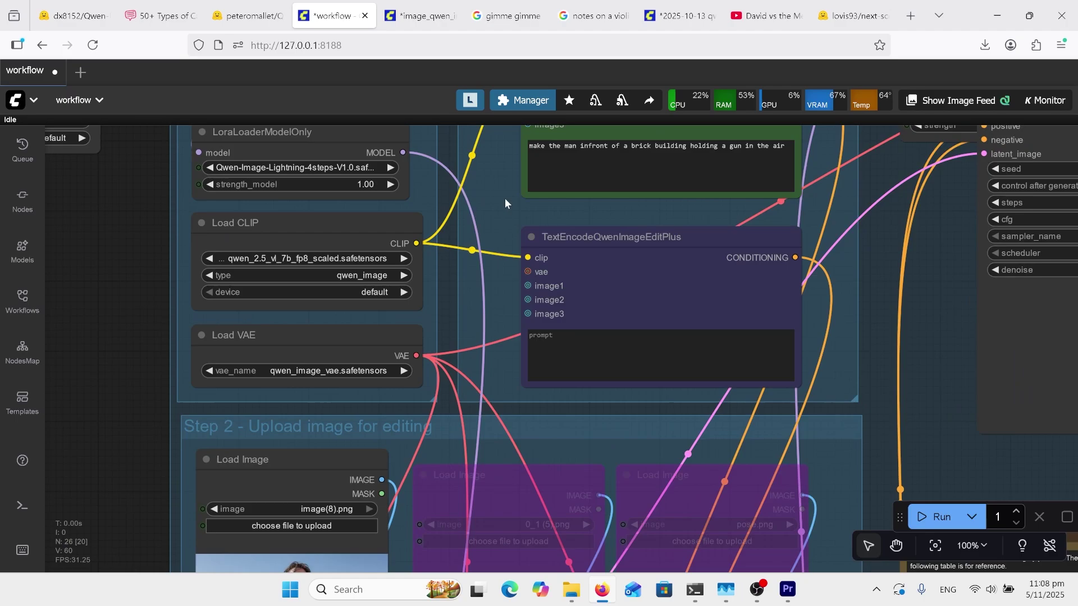
{"action": "left_click_drag", "start_coordinate": [504, 197], "coordinate": [482, 366]}
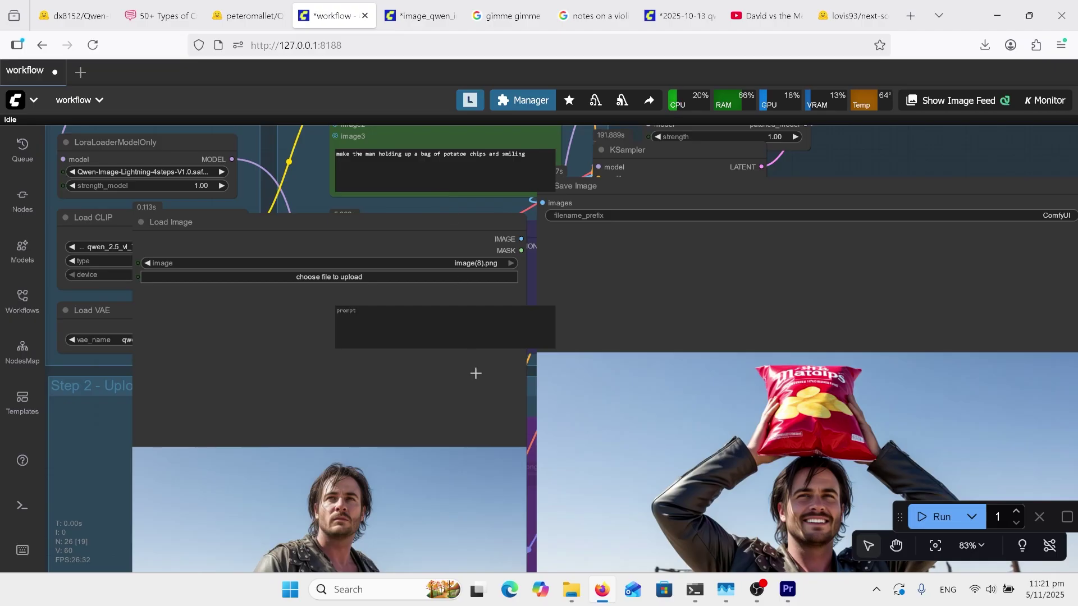
{"action": "scroll", "coordinate": [475, 373], "scroll_direction": "down", "scroll_amount": 4}
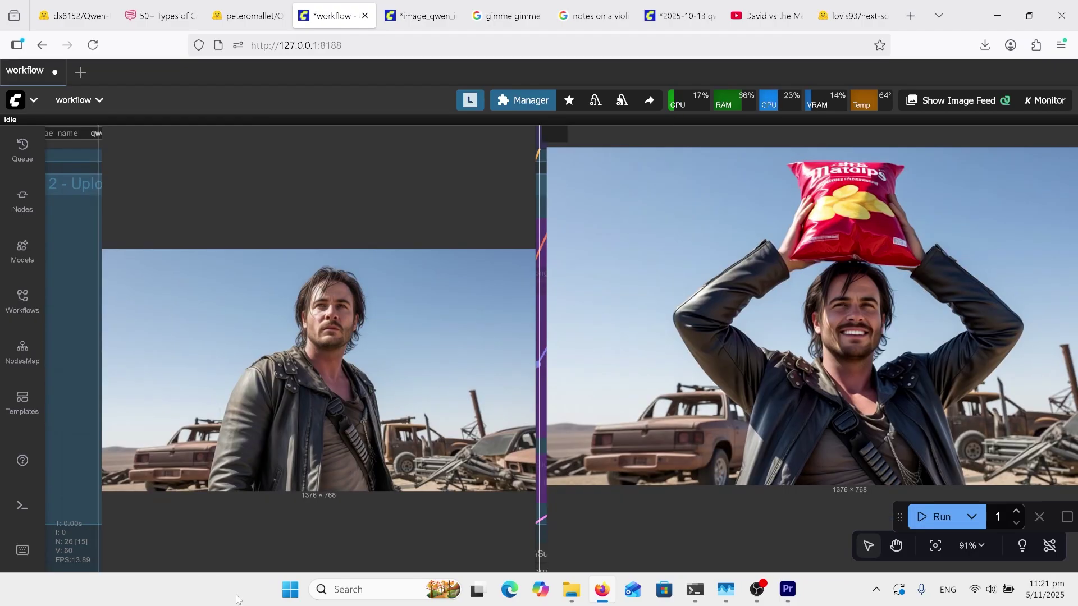